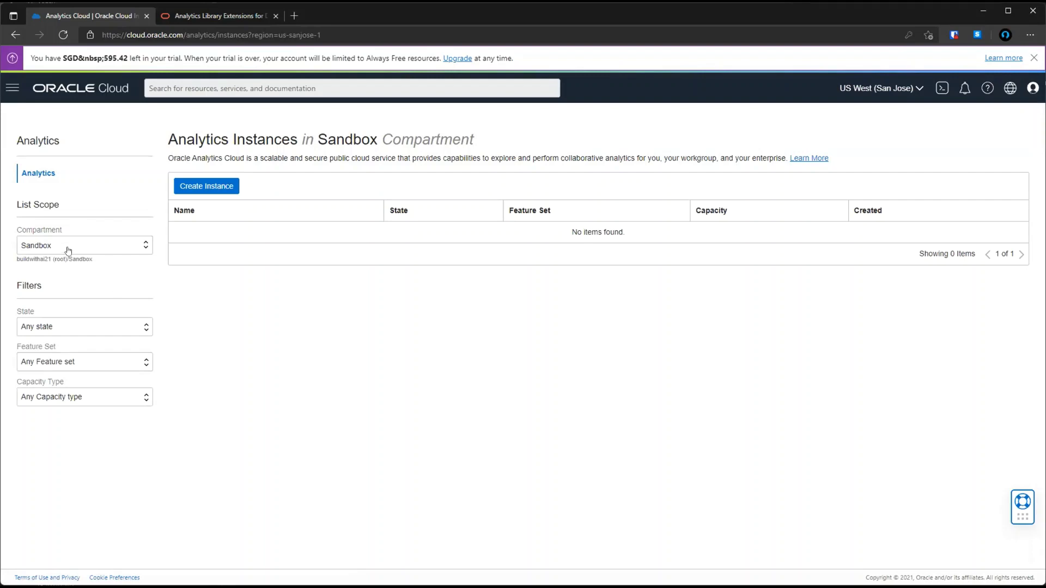
Step: Start a new analytics instance in the Sandbox compartment and name it BuildwithAIOAC, leaving the description empty
left_click(125, 245)
left_click(364, 309)
left_click(193, 187)
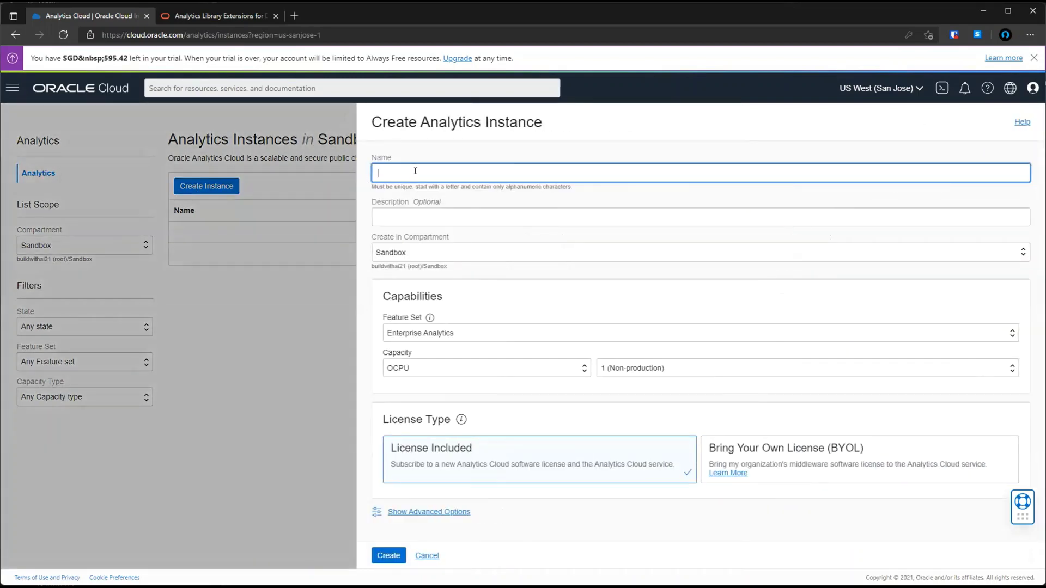
type("BuildwithAI-OAC")
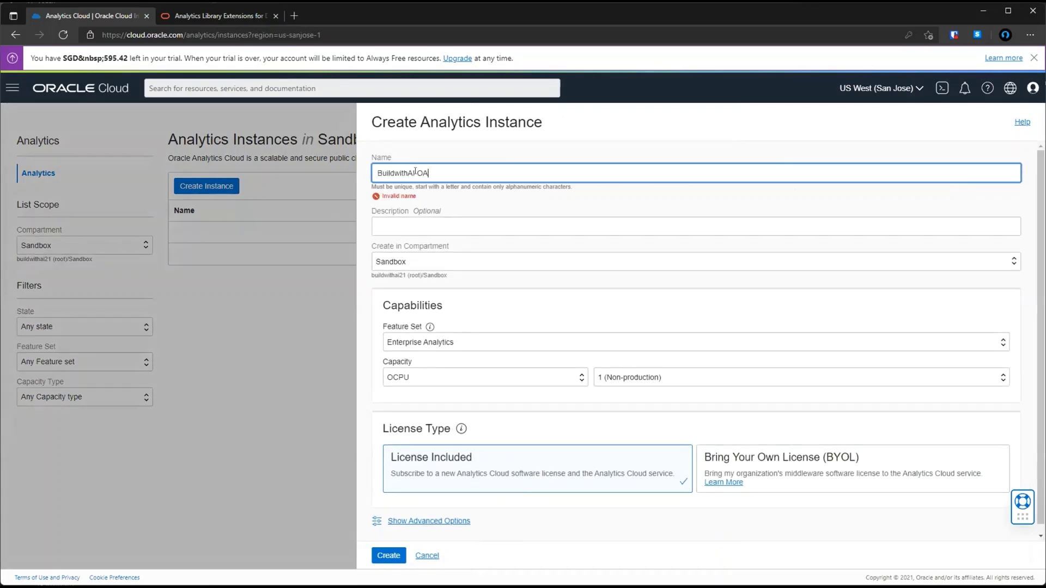
key("BackSpace")
key("BackSpace")
key("BackSpace")
key("BackSpace")
type("OAC")
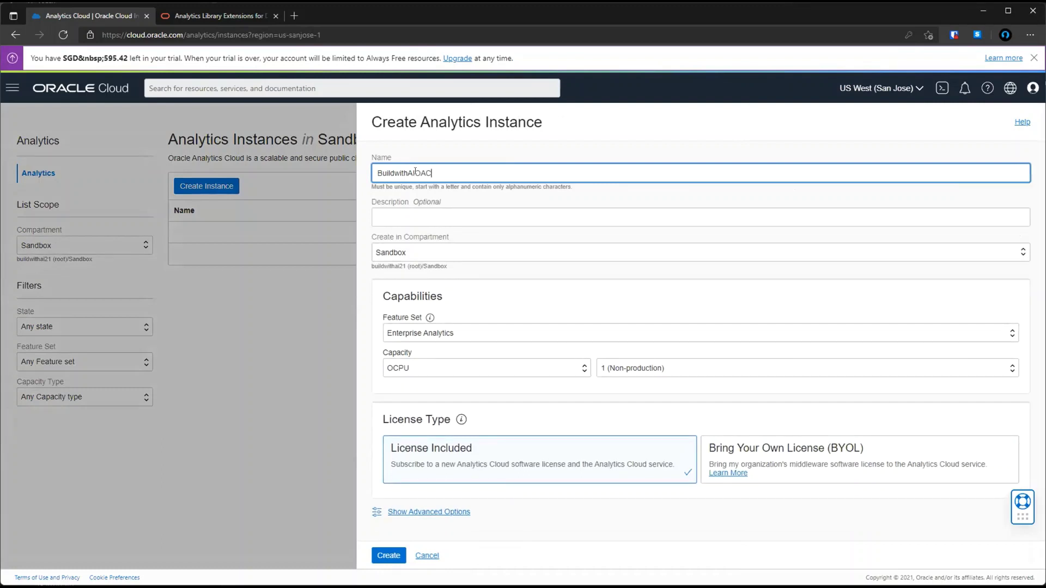
key("Tab")
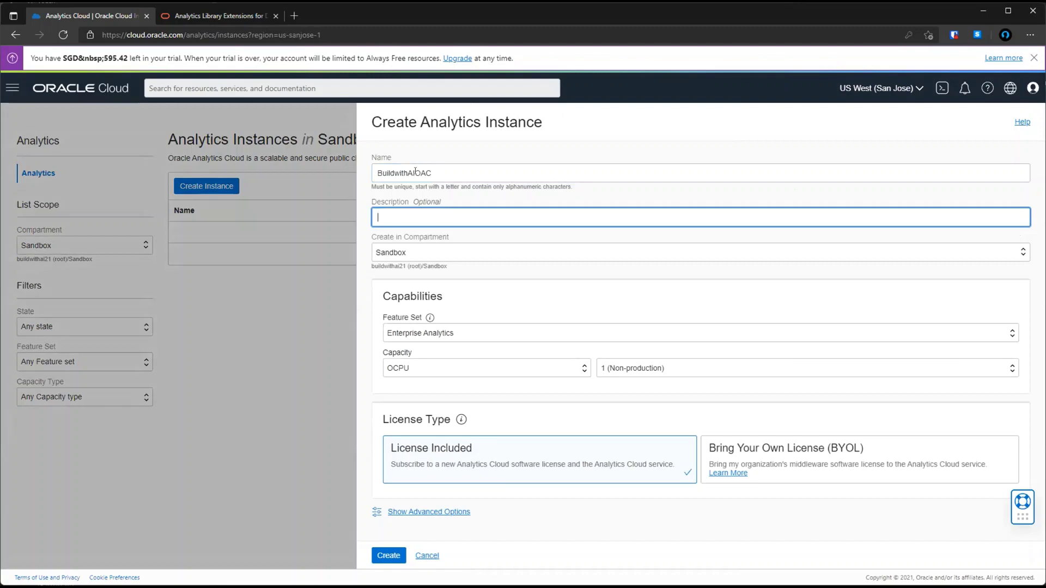
key("Tab")
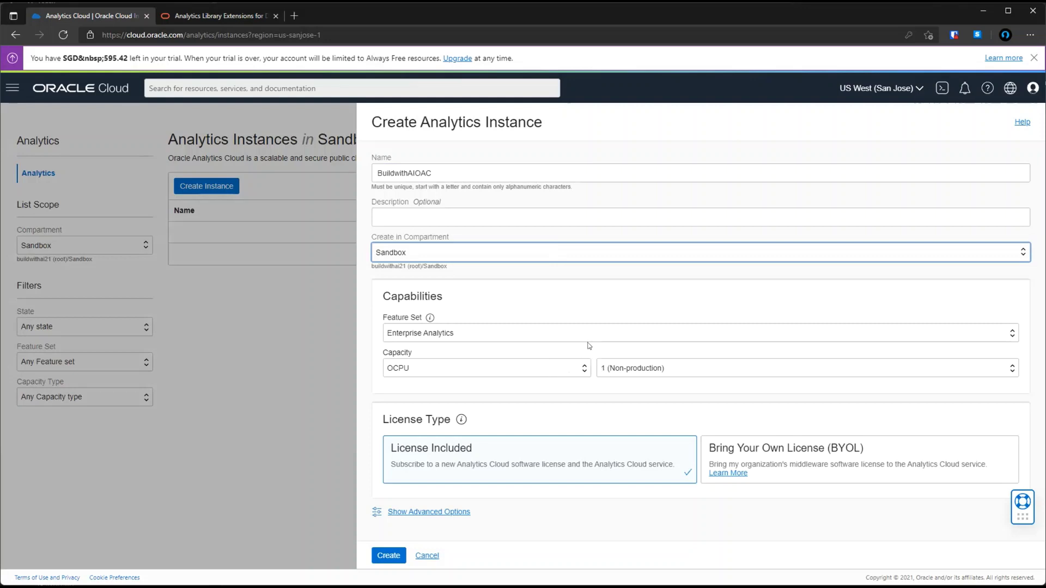
Step: Keep the OCPU capacity at 1 (Non-production) with the included license and create the analytics instance
left_click(668, 370)
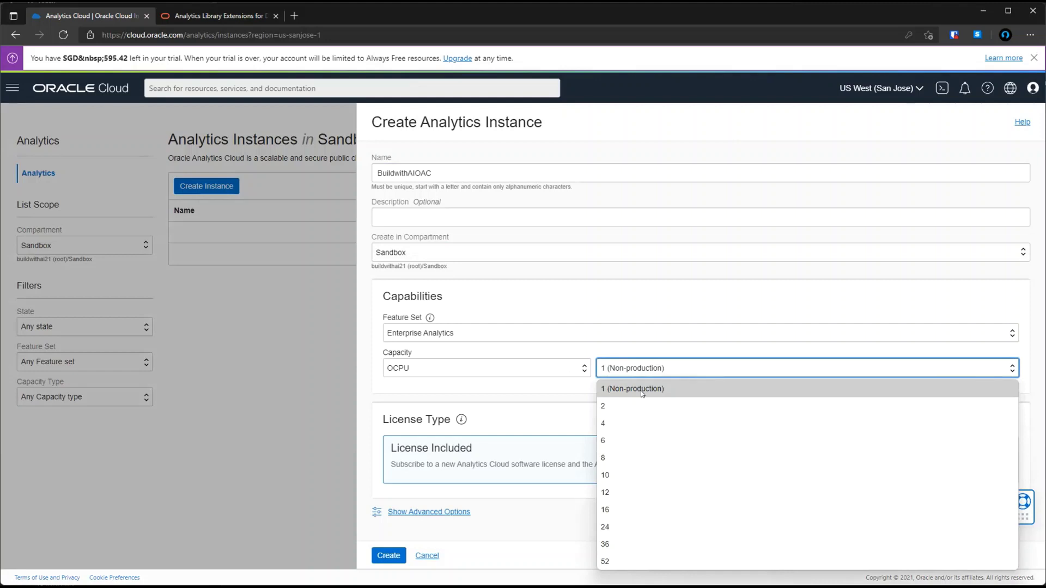
left_click(575, 387)
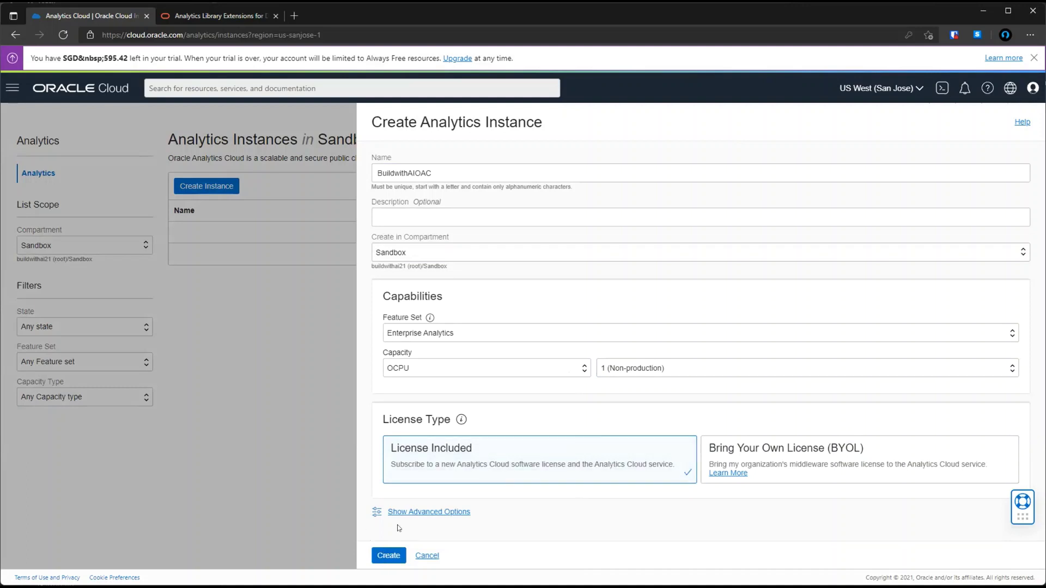
left_click(389, 555)
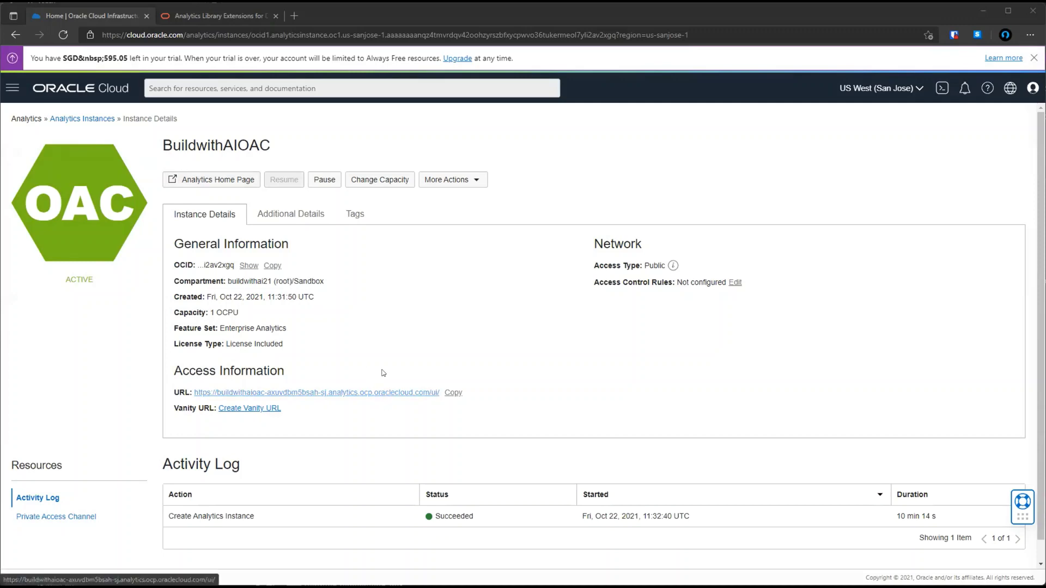
Step: Open the BuildwithAIOAC instance's analytics home page and go to Users and Roles in its console
left_click(237, 180)
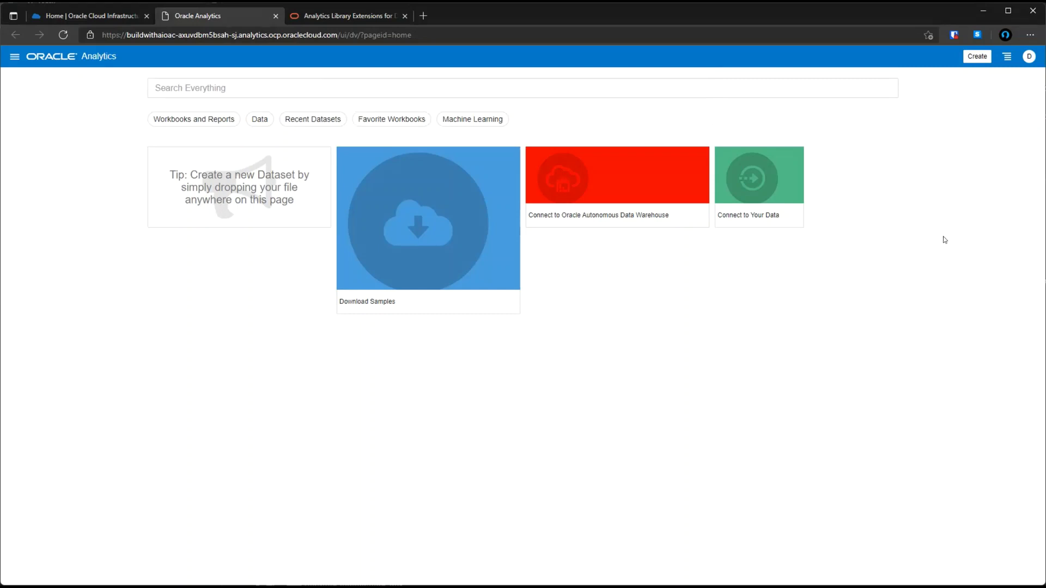
left_click(14, 57)
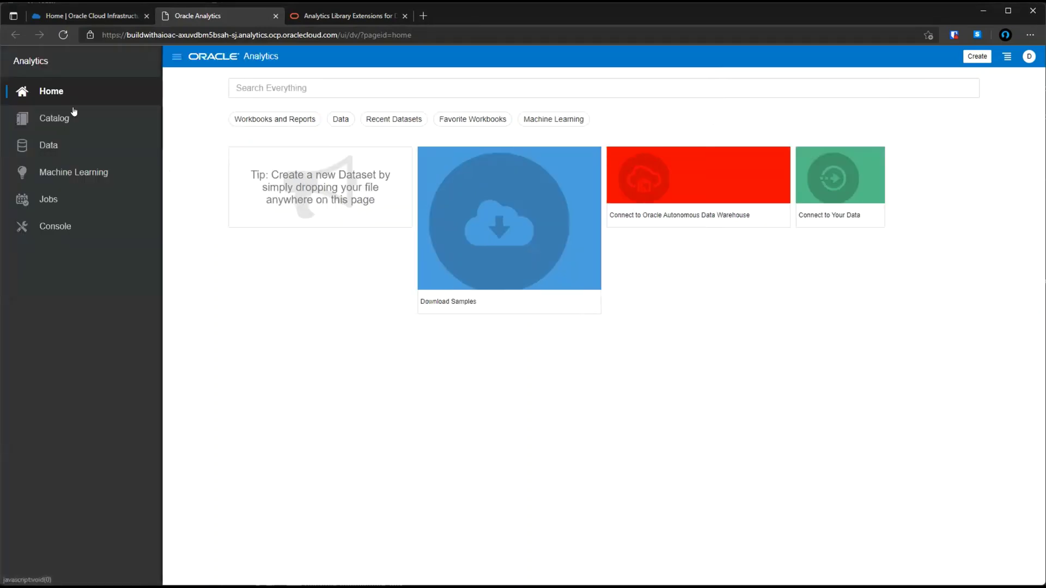
left_click(99, 232)
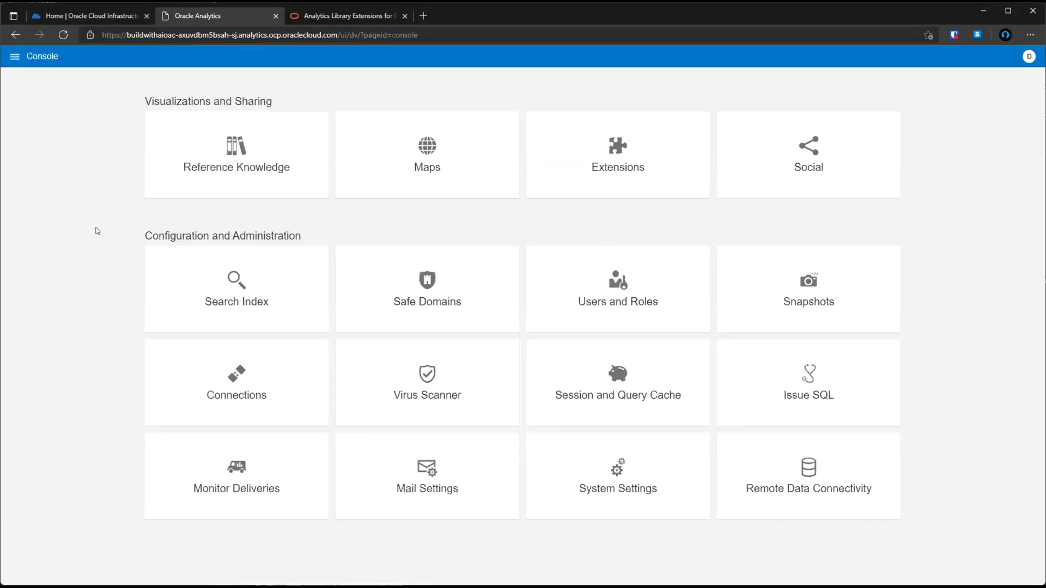
left_click(618, 279)
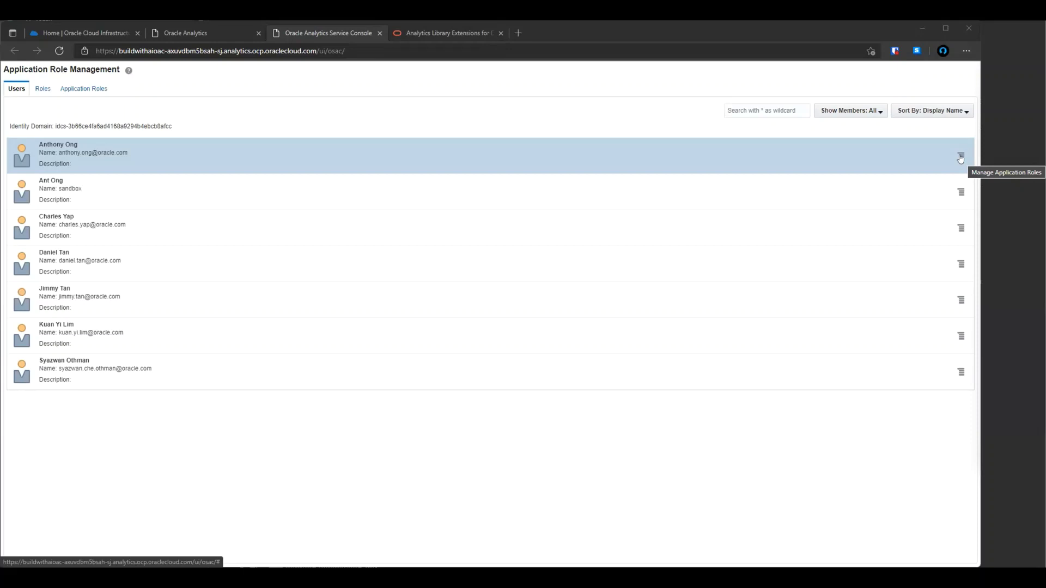
Step: Open application role management for the first listed user and search all available roles with the wildcard *
left_click(960, 158)
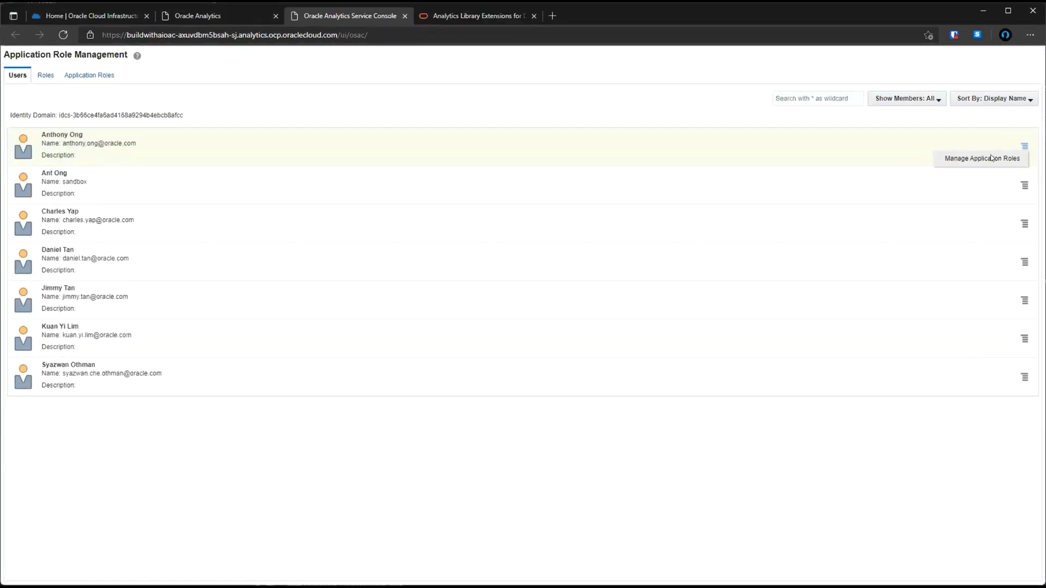
left_click(992, 158)
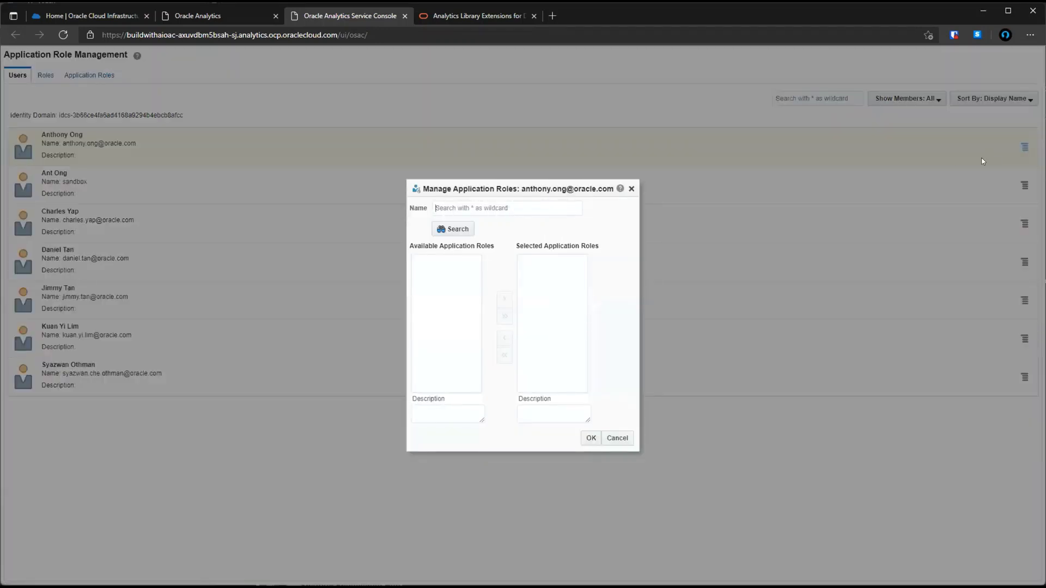
left_click(557, 214)
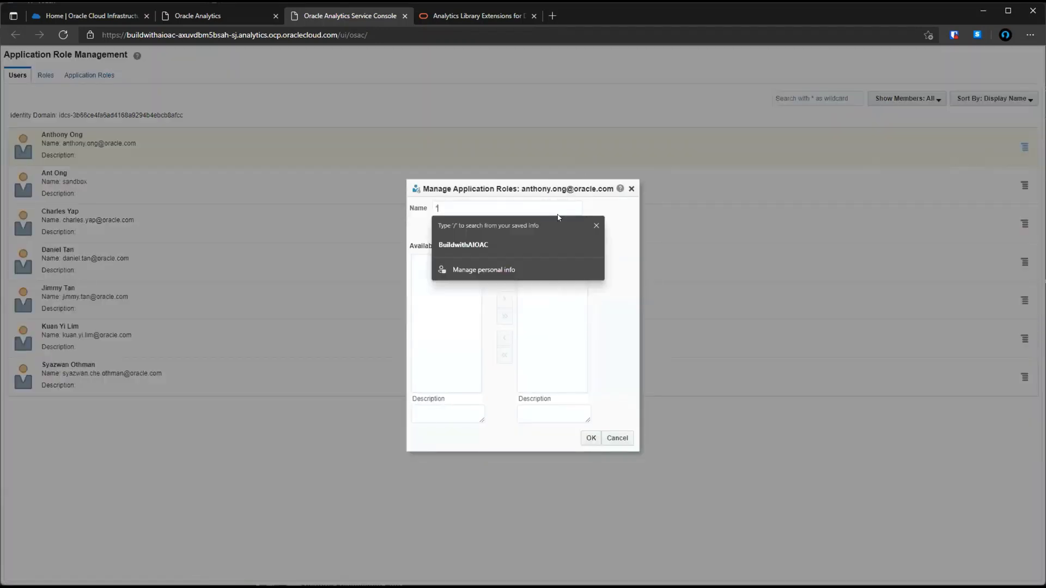
left_click(615, 213)
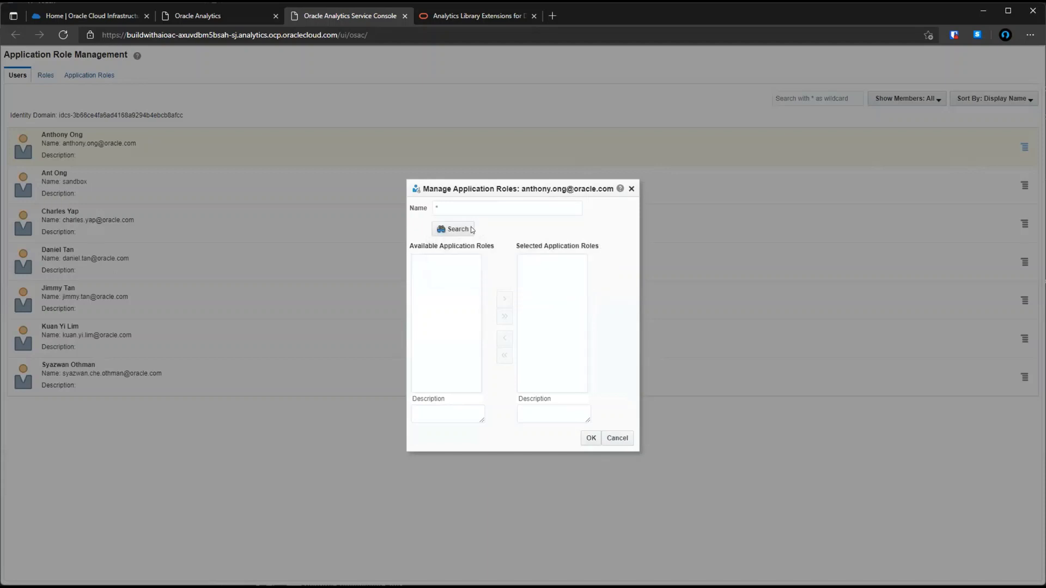
left_click(463, 228)
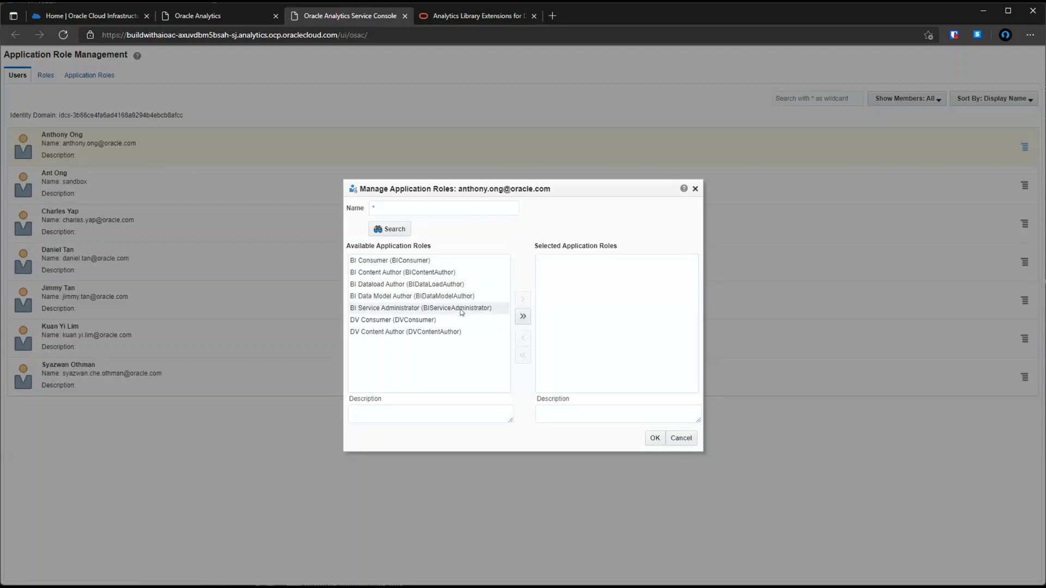
Step: Assign the BI Service Administrator application role to the user and confirm the selection
mouse_move(460, 311)
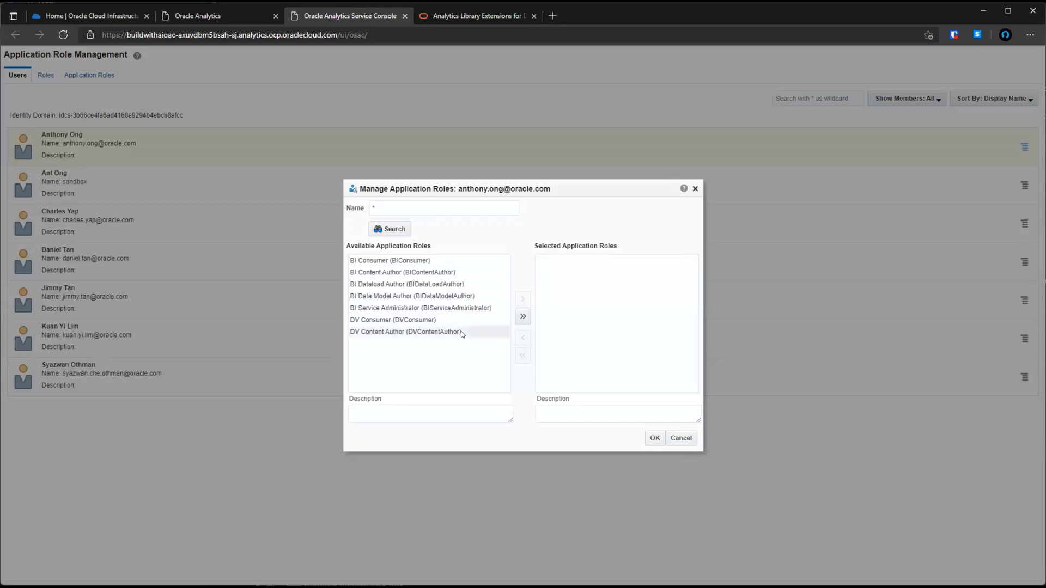
mouse_move(461, 334)
left_click(478, 309)
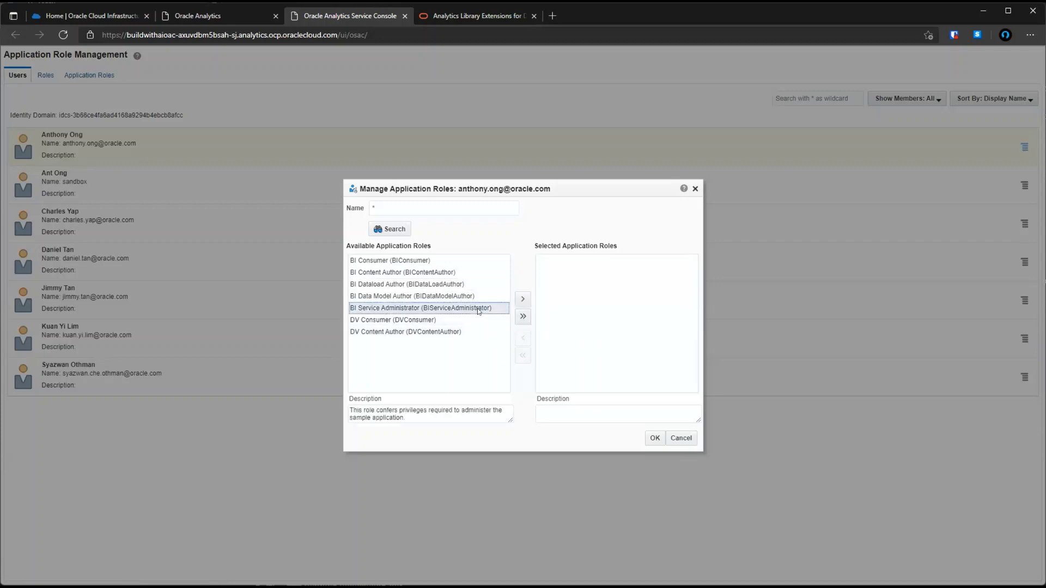
left_click(522, 301)
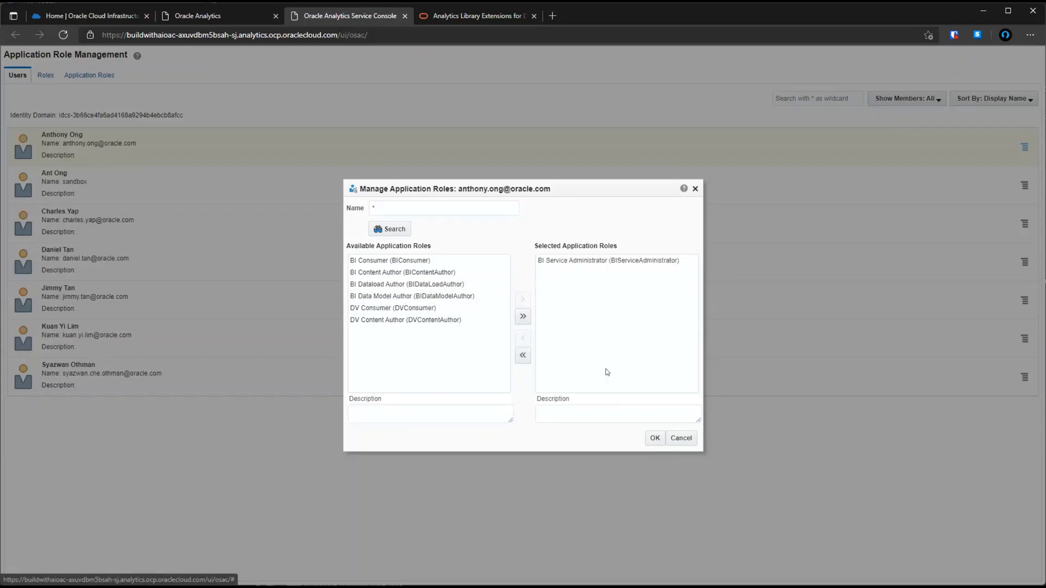
left_click(653, 438)
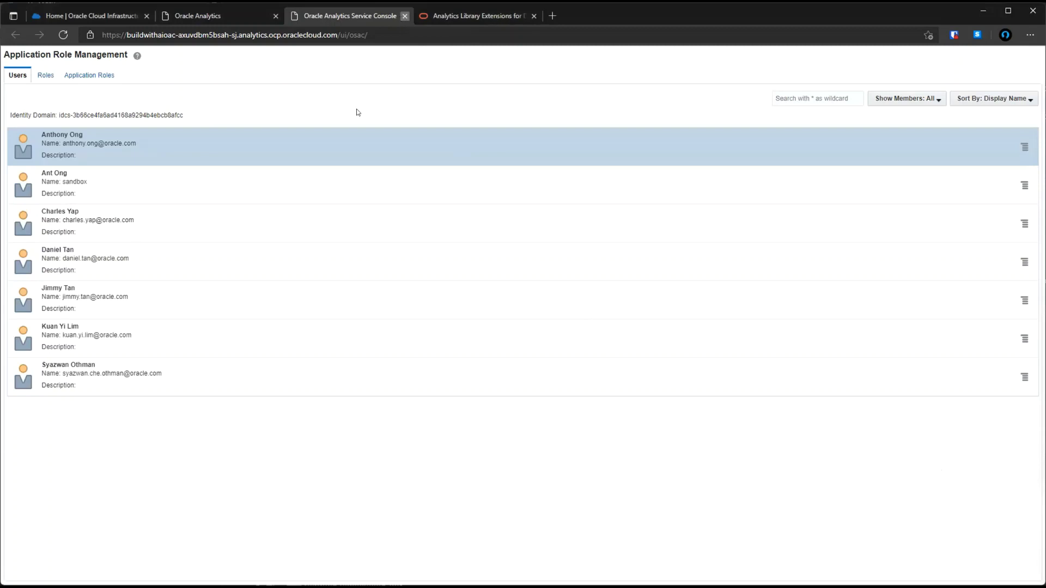
Step: Close the role management page and return to the analytics home page
left_click(404, 16)
left_click(12, 57)
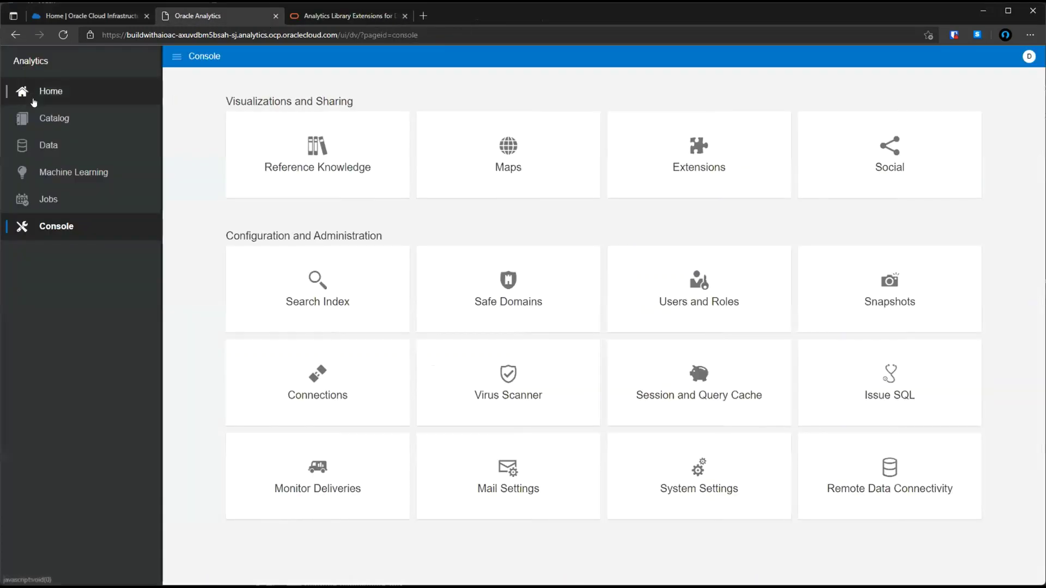
left_click(34, 98)
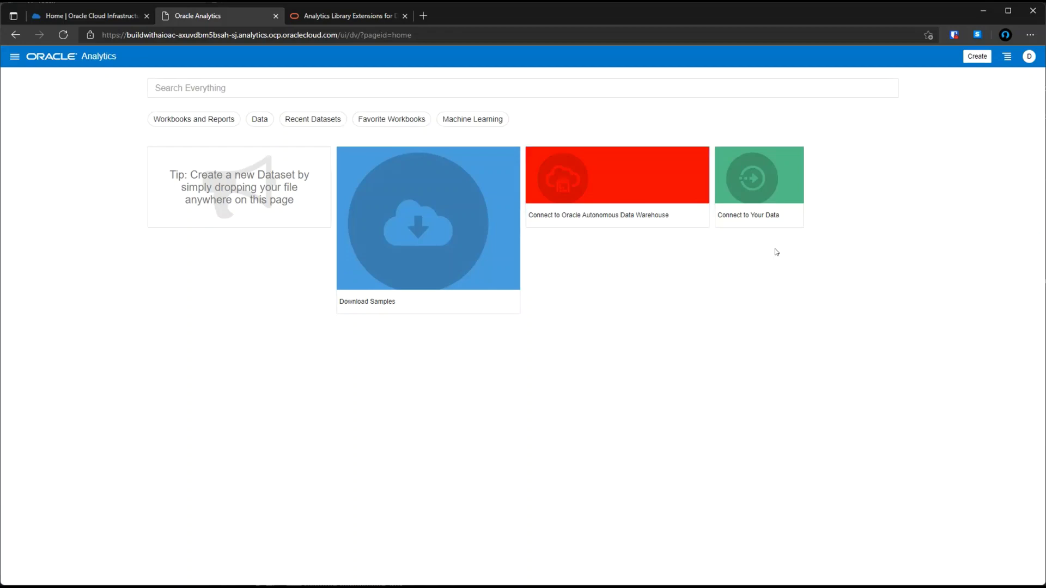
Step: Start an Oracle Autonomous Data Warehouse connection named BuildWithAI Database and load the wallet file as its client credentials
left_click(544, 216)
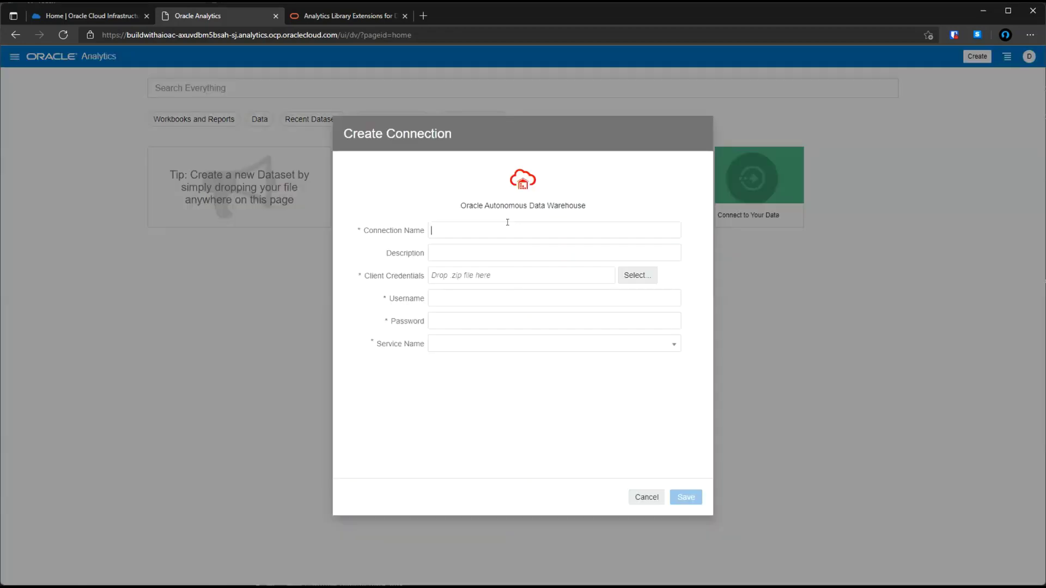
type("BuildWithAI Database")
left_click(644, 282)
left_click(640, 277)
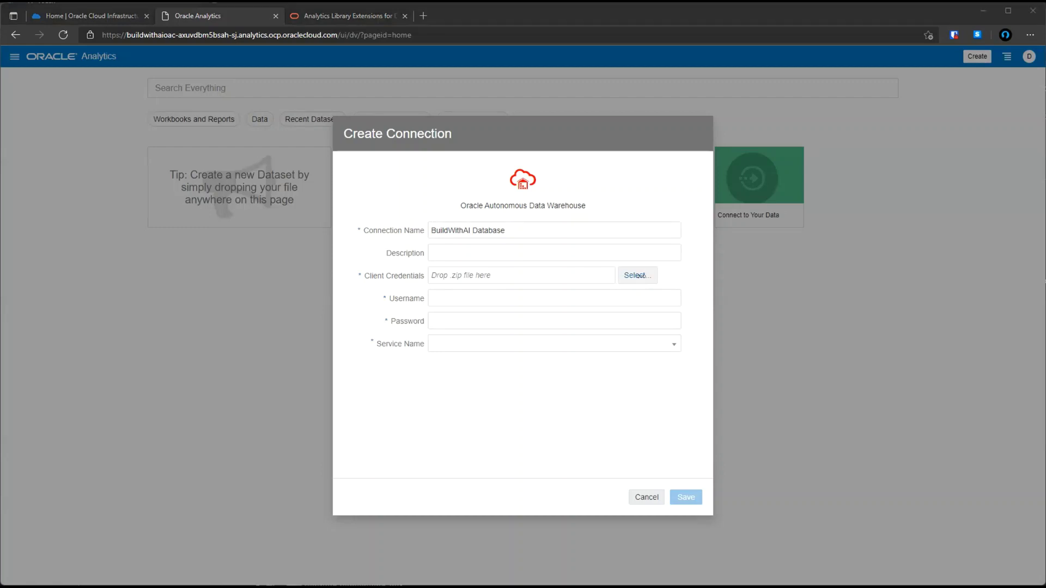
double_click(566, 379)
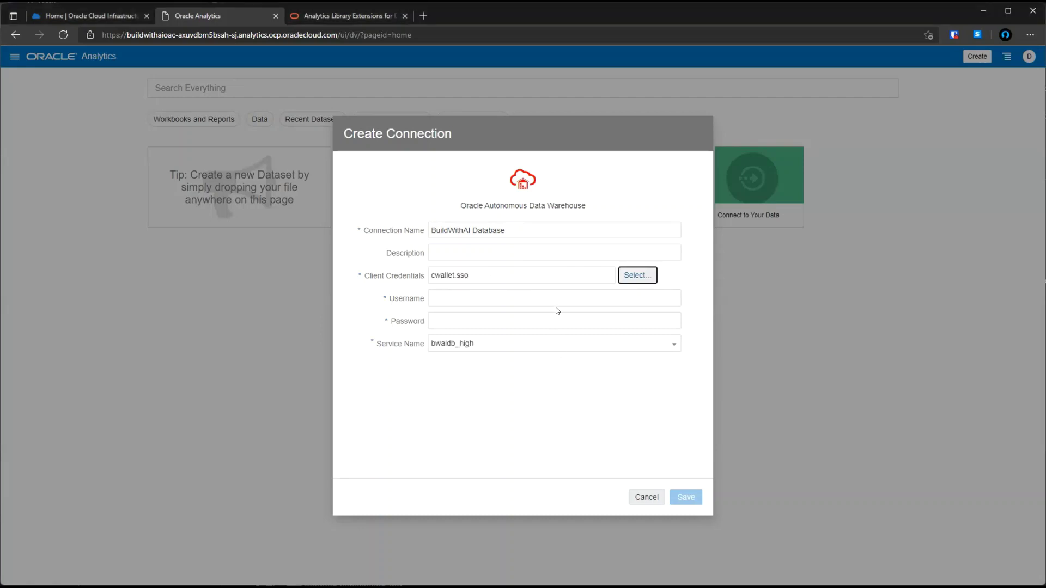
Step: Enter ADMIN as the connection's username and fill in the database password
left_click(559, 292)
type("ADMIN")
key("Tab")
type("•")
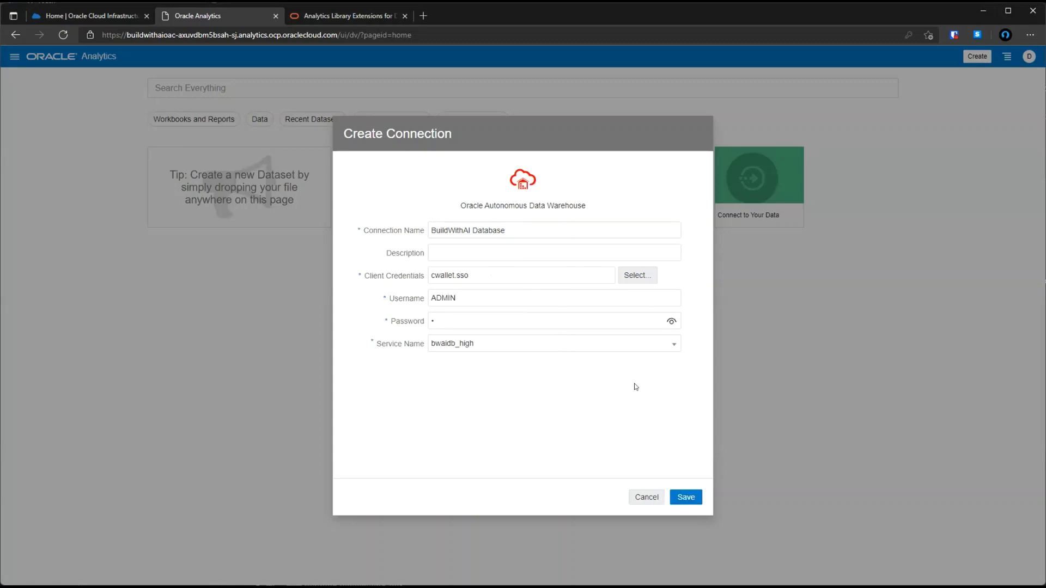
type("•••••••••••")
Step: Keep bwaidb_high as the service name and save the connection, dismissing the browser's offer to store the password
left_click(635, 345)
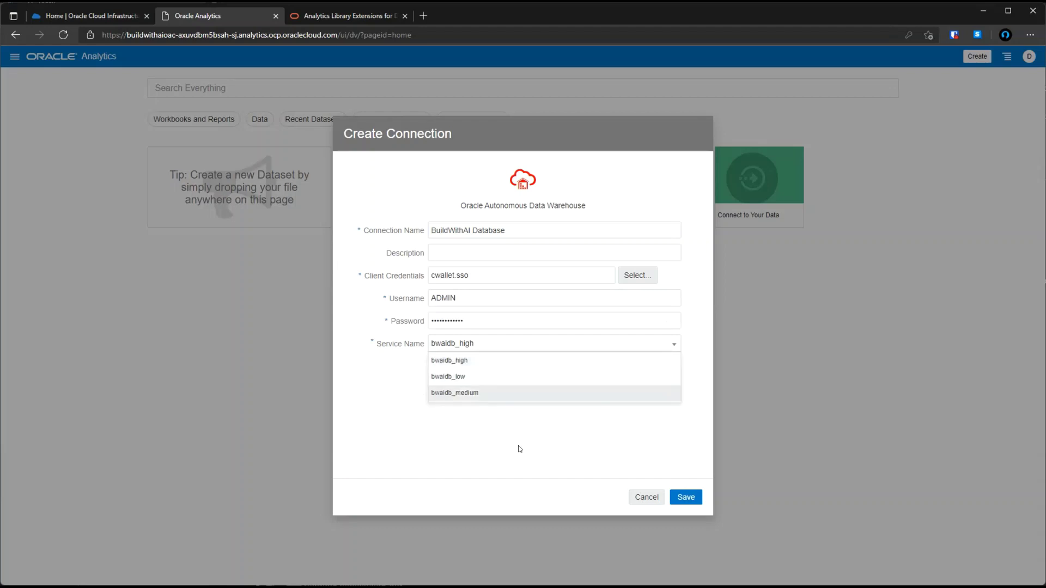
left_click(603, 464)
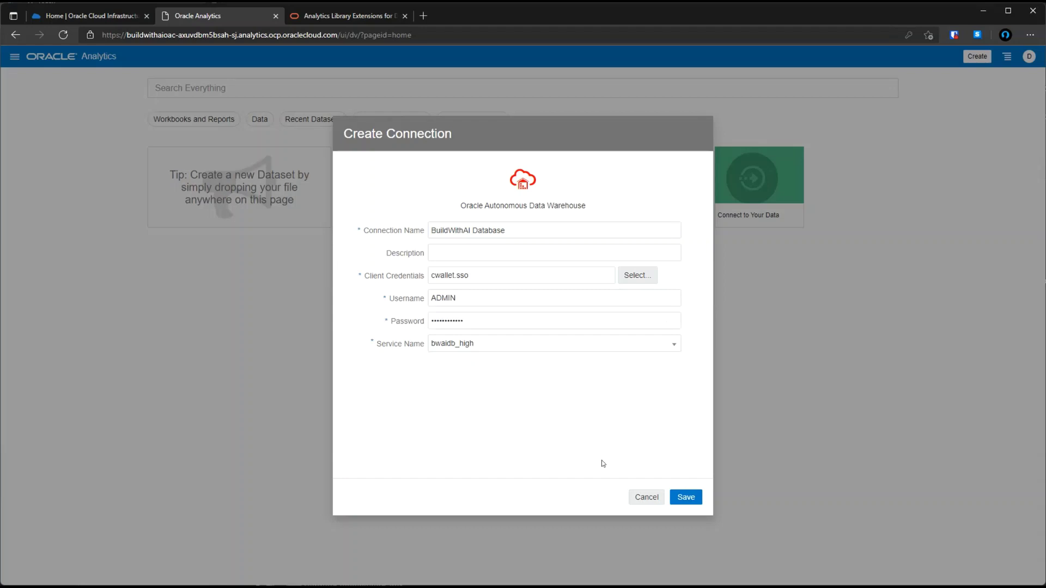
left_click(686, 497)
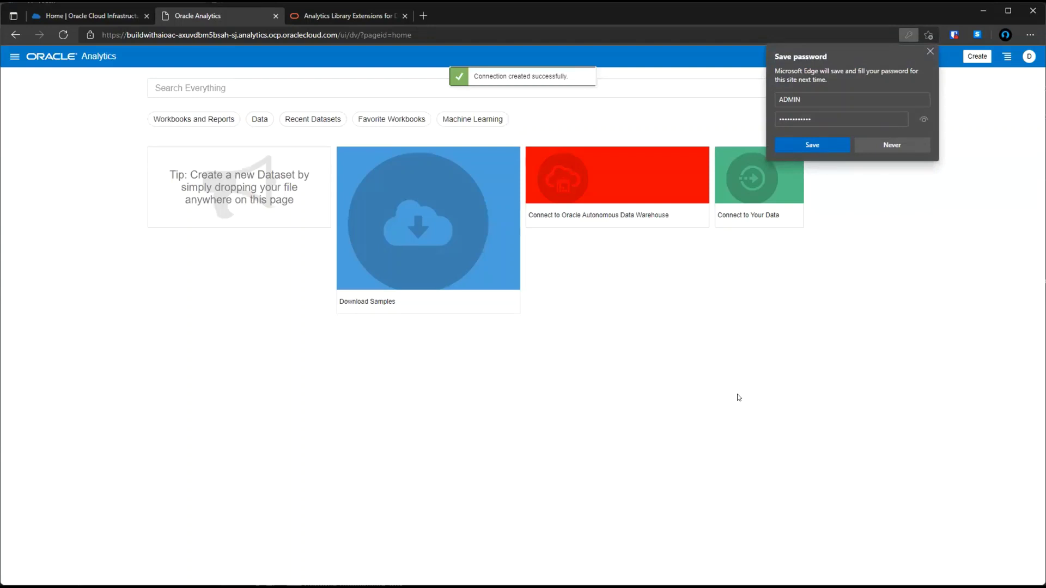
left_click(947, 268)
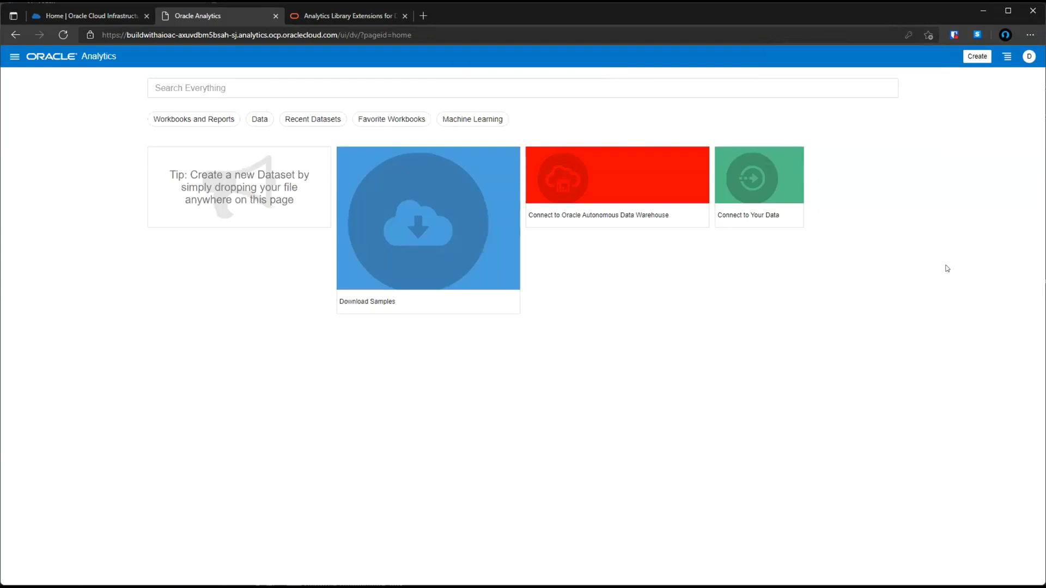
Step: Open the BuildWithAI Database connection from the data connections list to start a new dataset
left_click(13, 58)
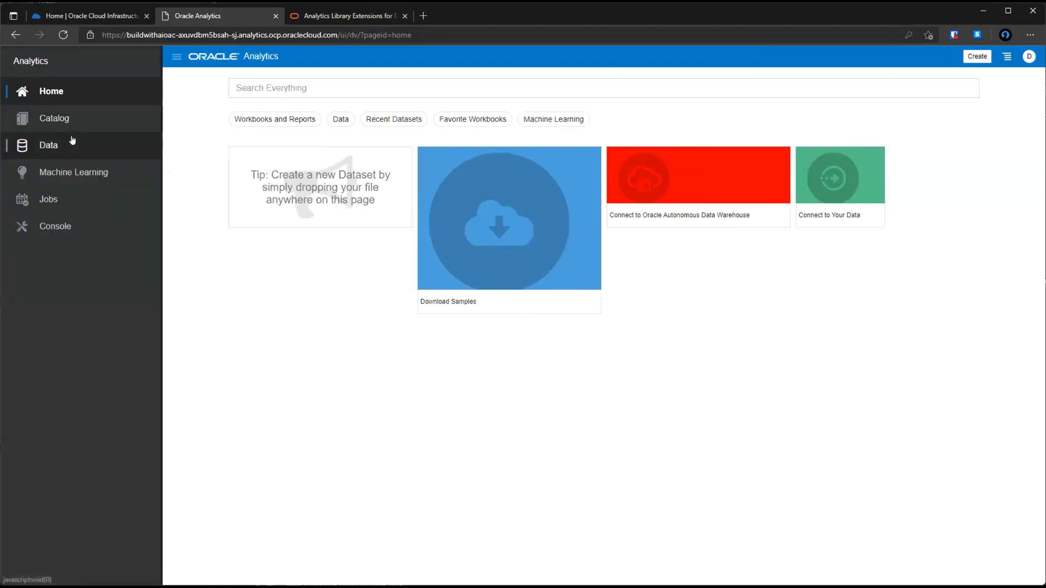
left_click(72, 142)
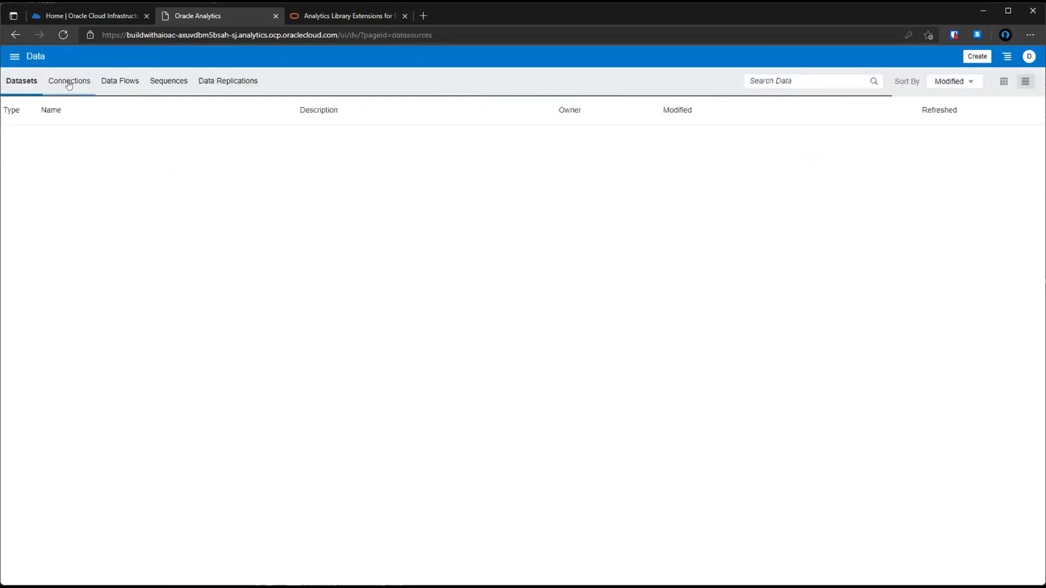
left_click(69, 83)
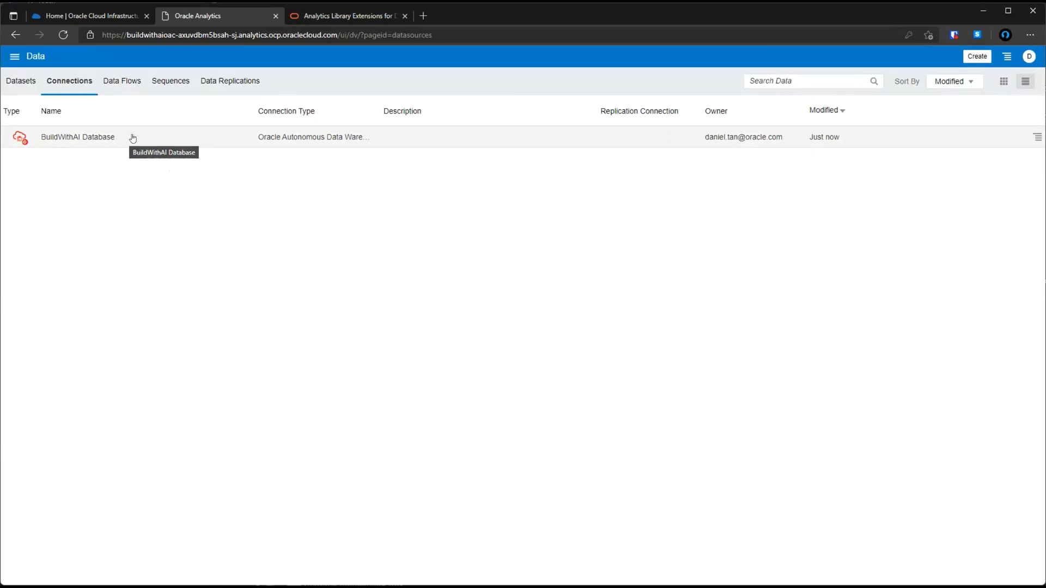
left_click(132, 138)
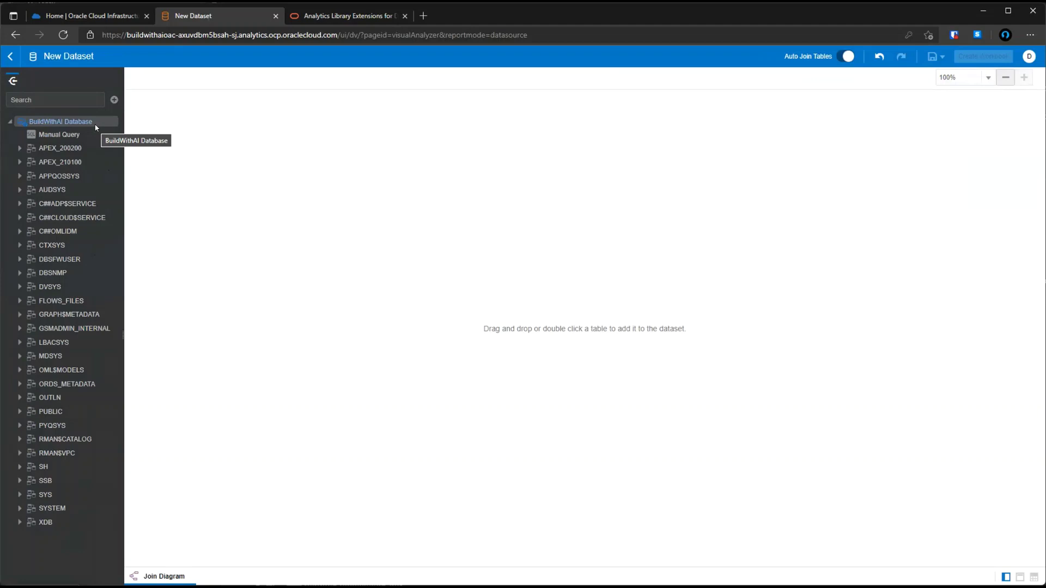
Step: Add the SALES table from the SH schema to the new dataset
left_click(18, 467)
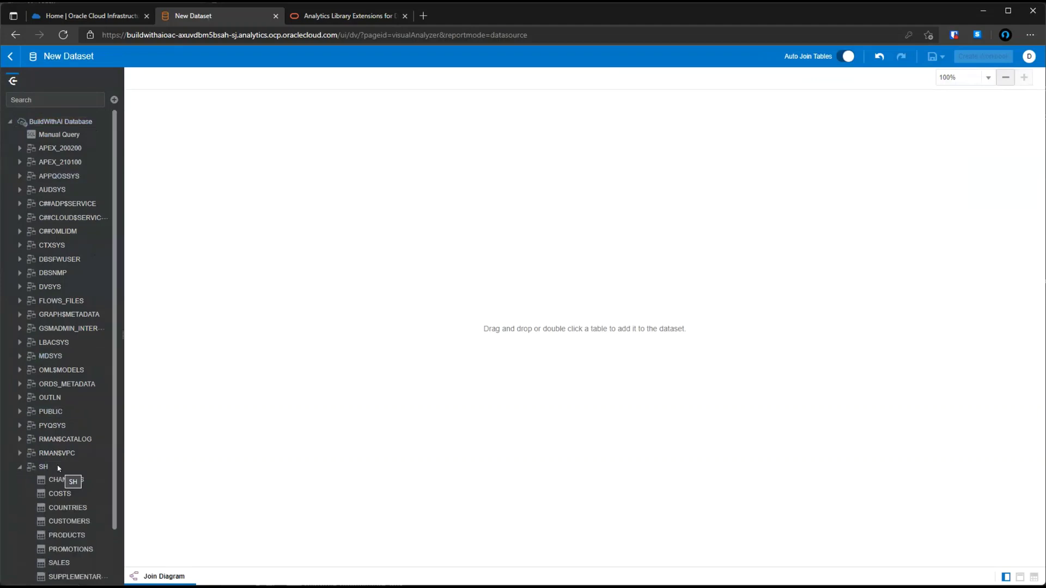
scroll(63, 471, "down", 2)
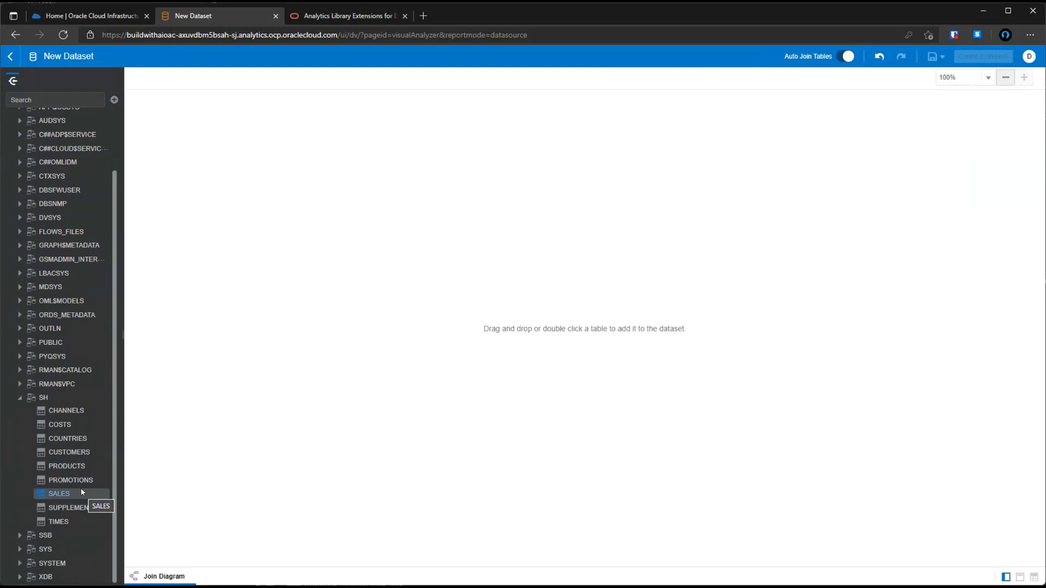
left_click_drag(82, 492, 480, 369)
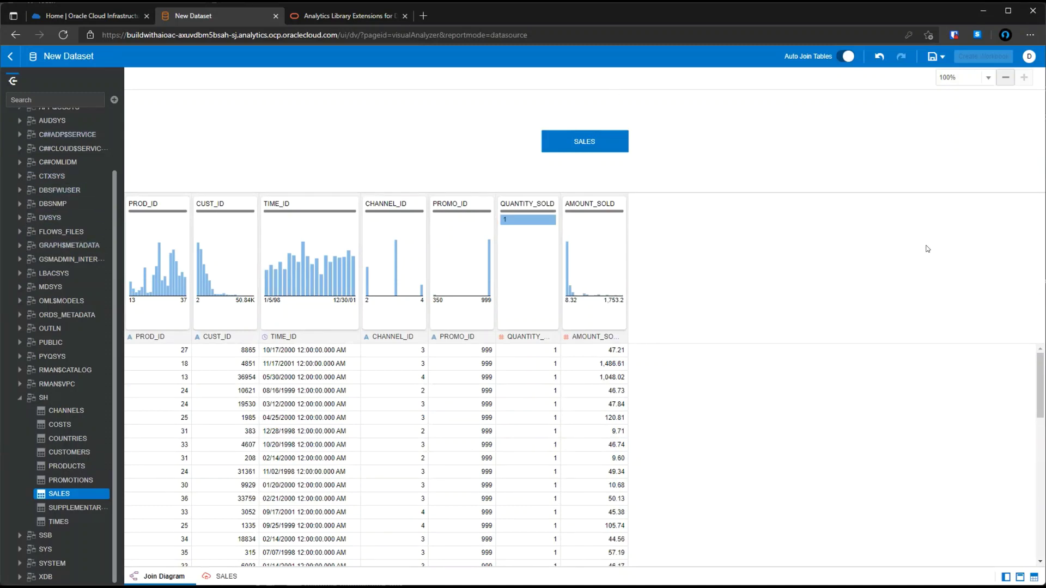
Step: Save the dataset under the name Sales Demo
left_click(934, 57)
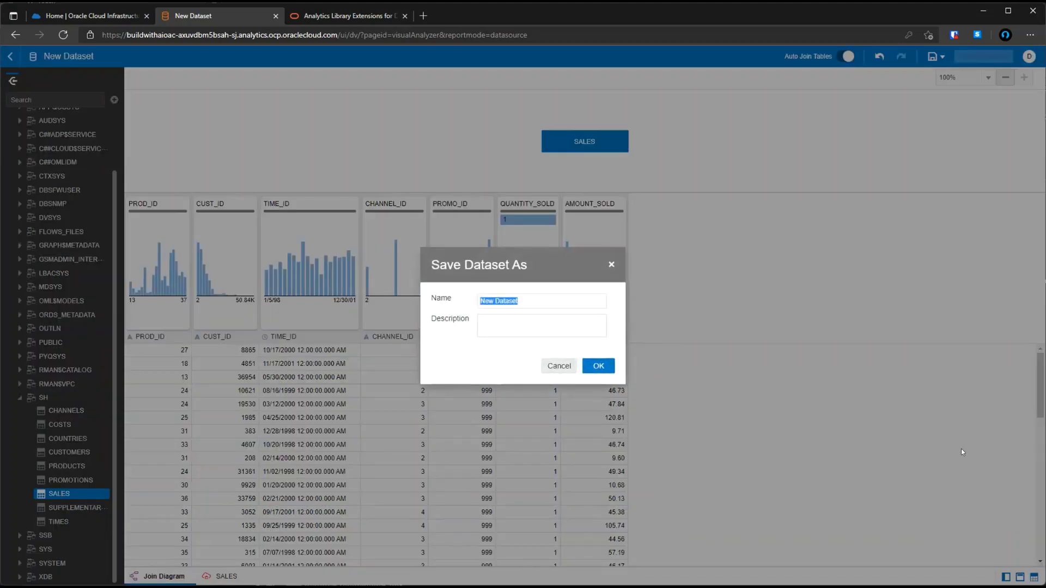
type("Sales Demo")
left_click(599, 366)
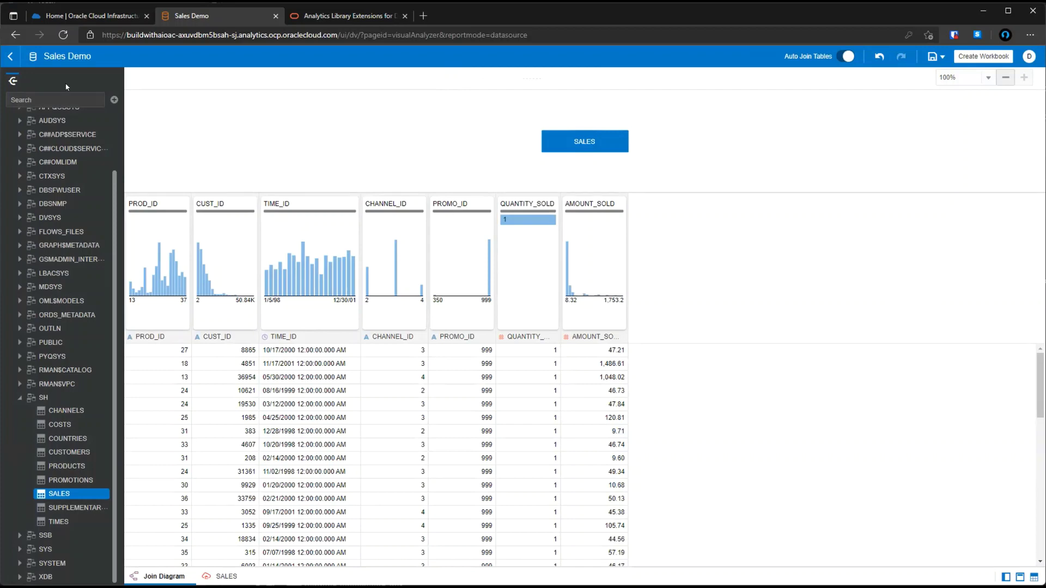
Step: Leave the Sales Demo dataset and start another new dataset from the Sample_customers.xlsx file
left_click(11, 57)
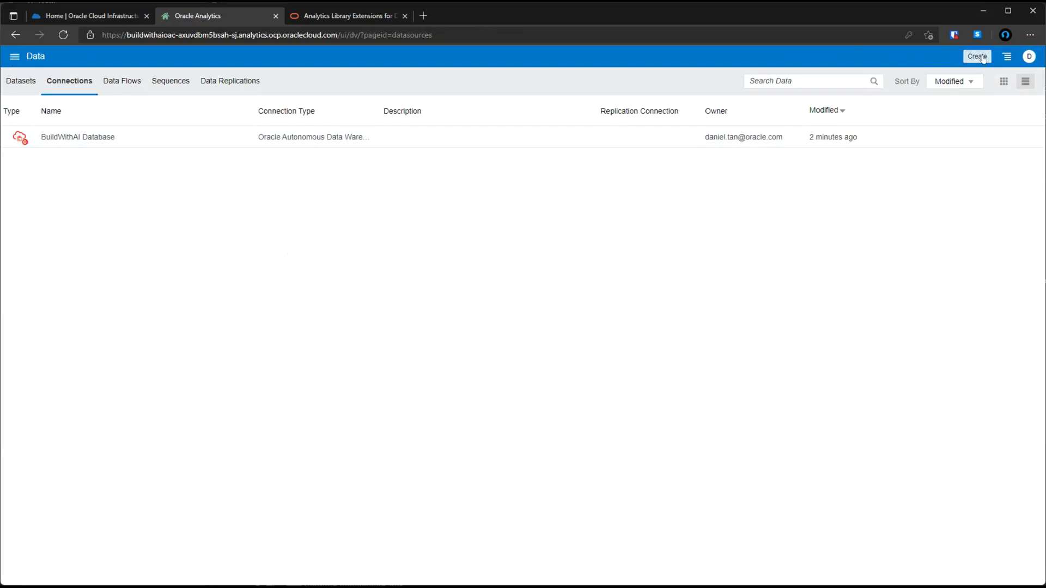
left_click(983, 58)
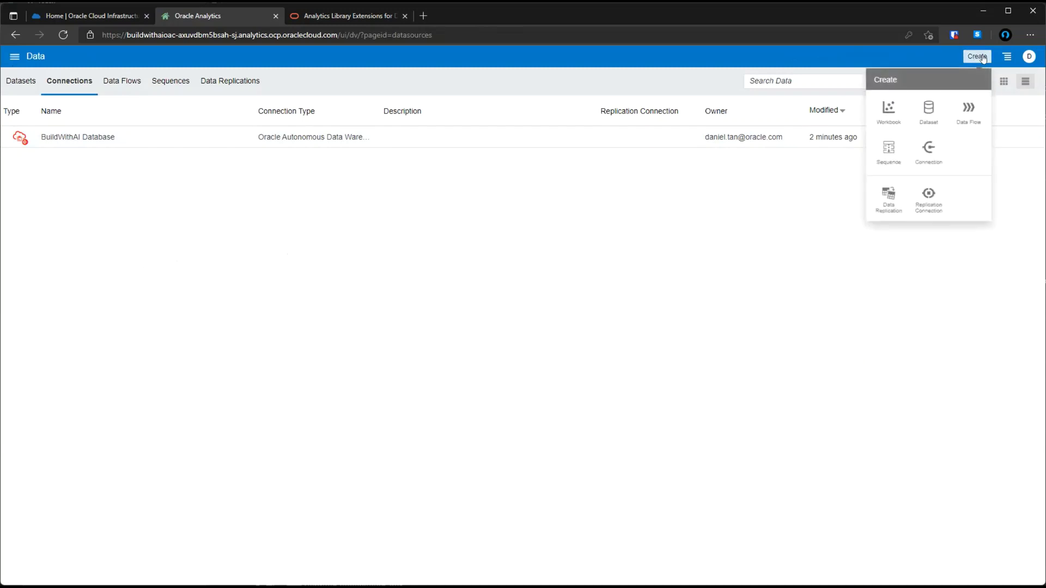
left_click(937, 112)
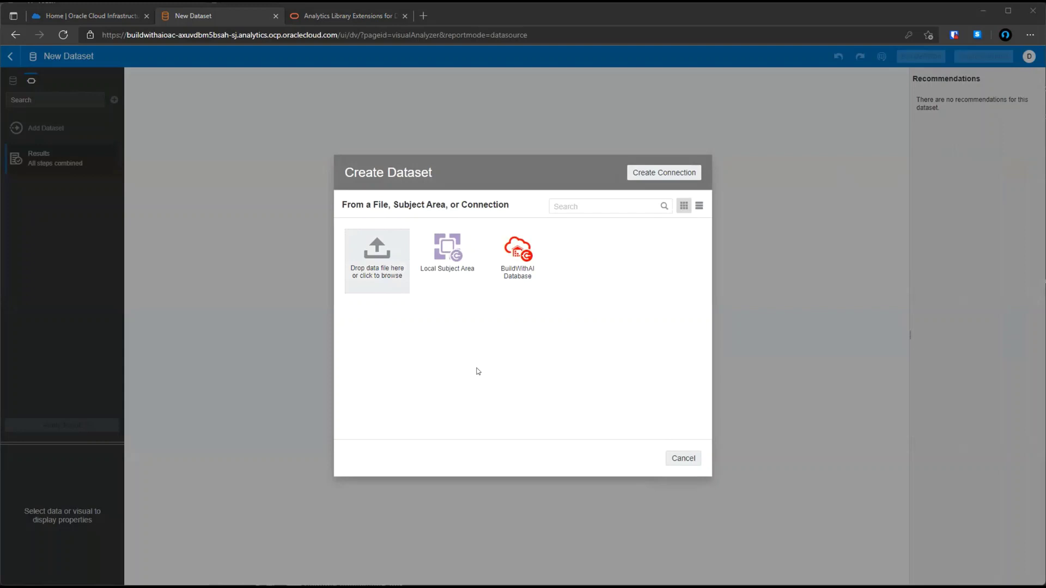
left_click(477, 371)
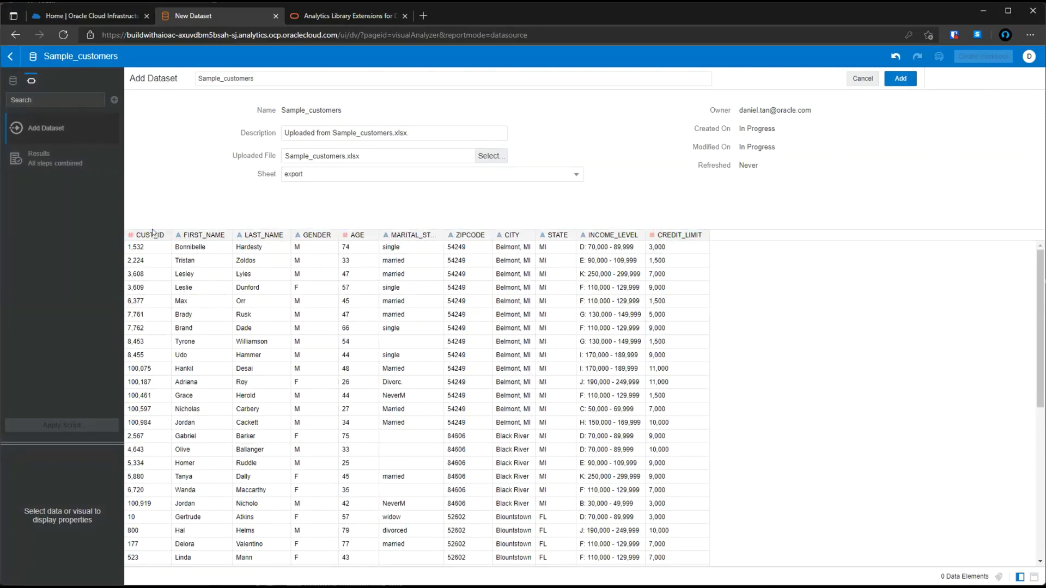
Step: Treat the CUST_ID column as an attribute and add the Sample_customers dataset
double_click(257, 80)
left_click(141, 240)
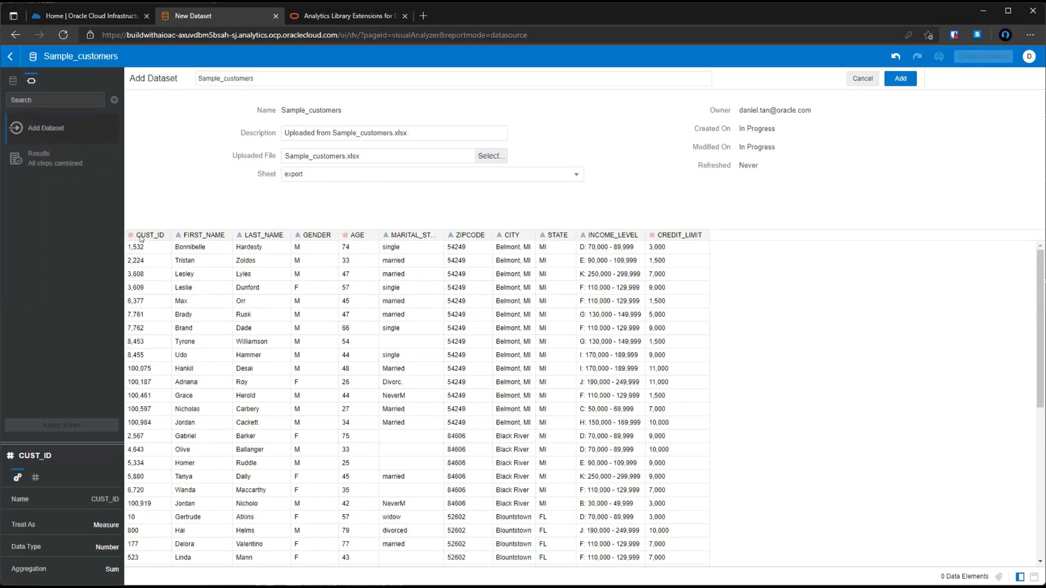
left_click(108, 526)
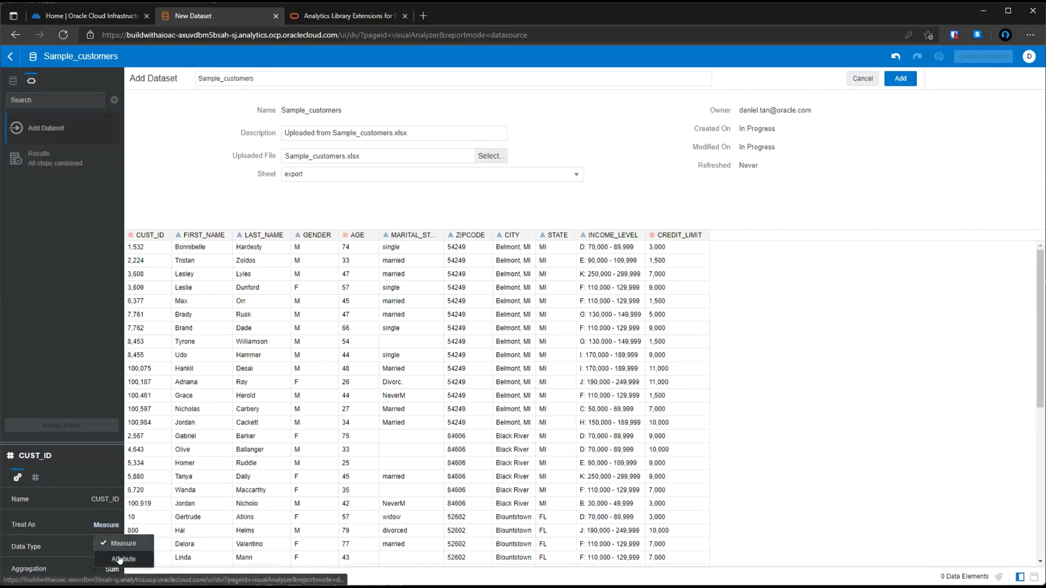
left_click(120, 560)
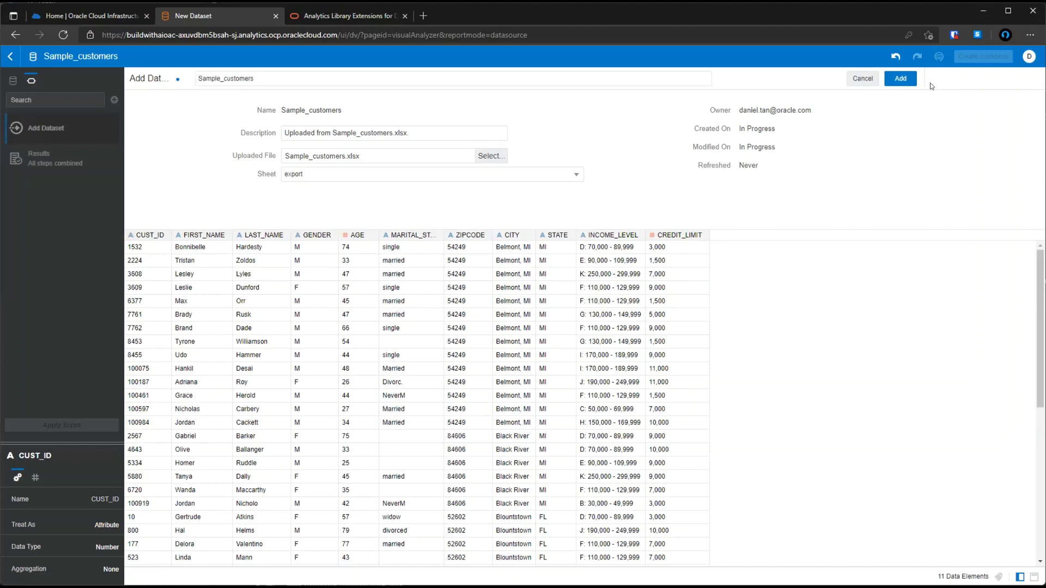
left_click(896, 80)
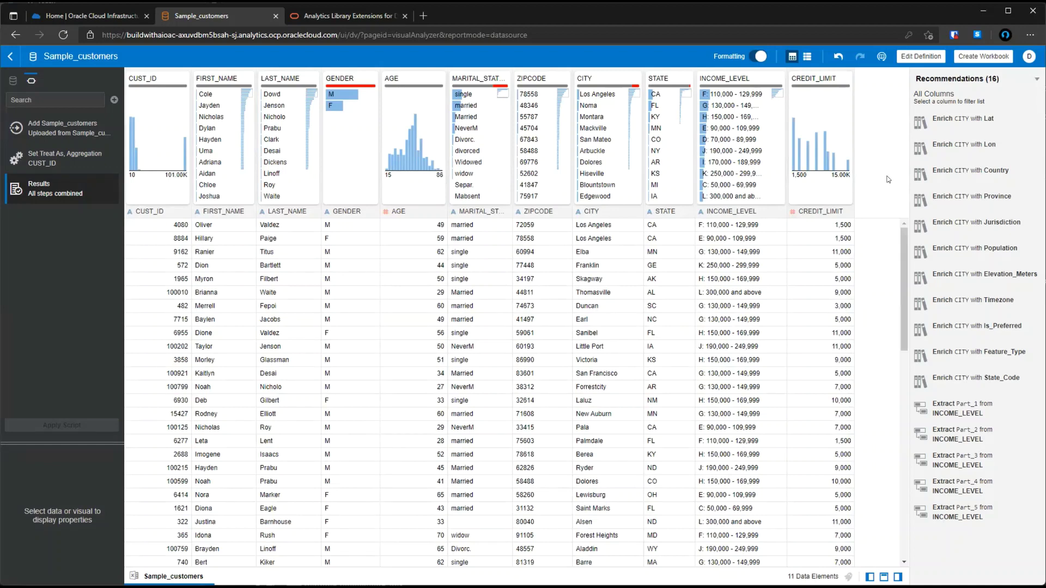
Step: Enrich the CITY column with the recommended Lat and Lon columns and apply the script to the dataset
left_click(593, 211)
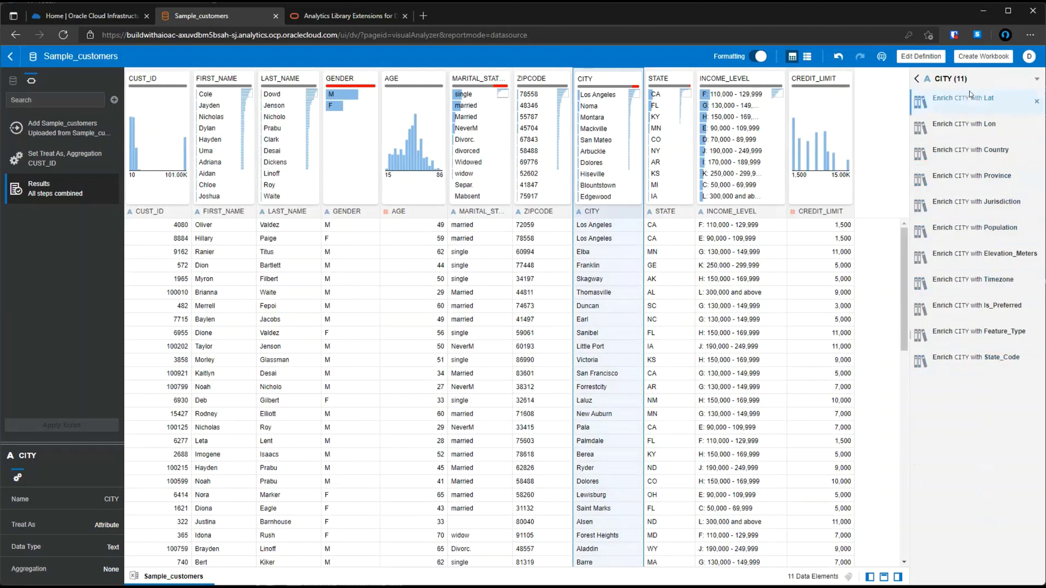
left_click(980, 110)
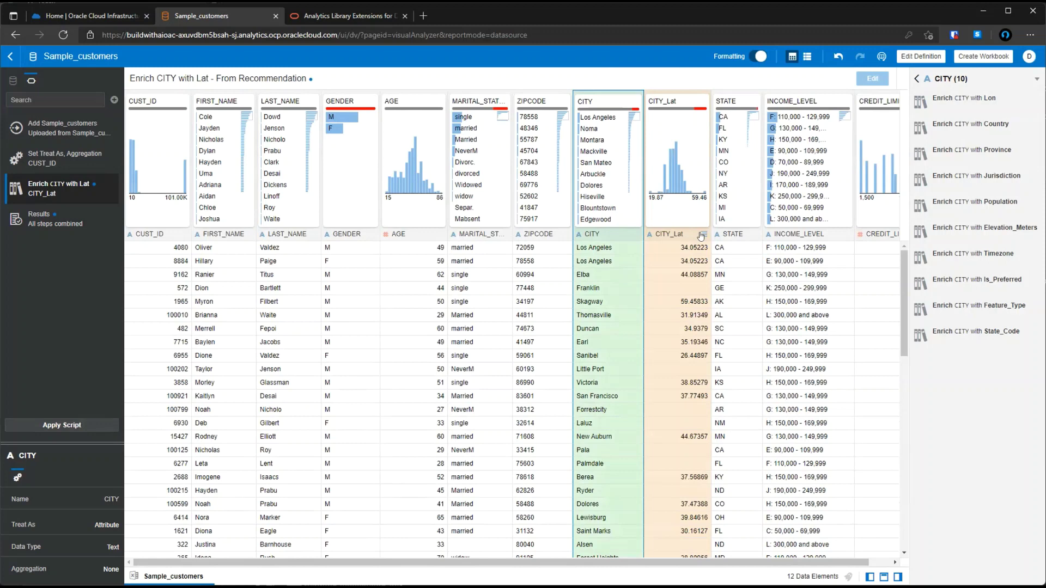
left_click(925, 102)
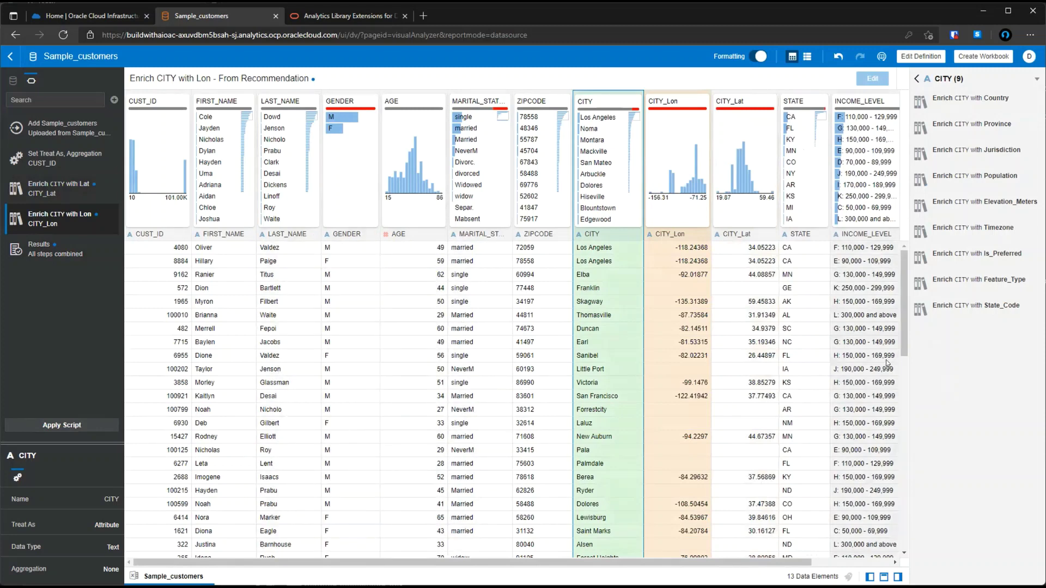
left_click(85, 424)
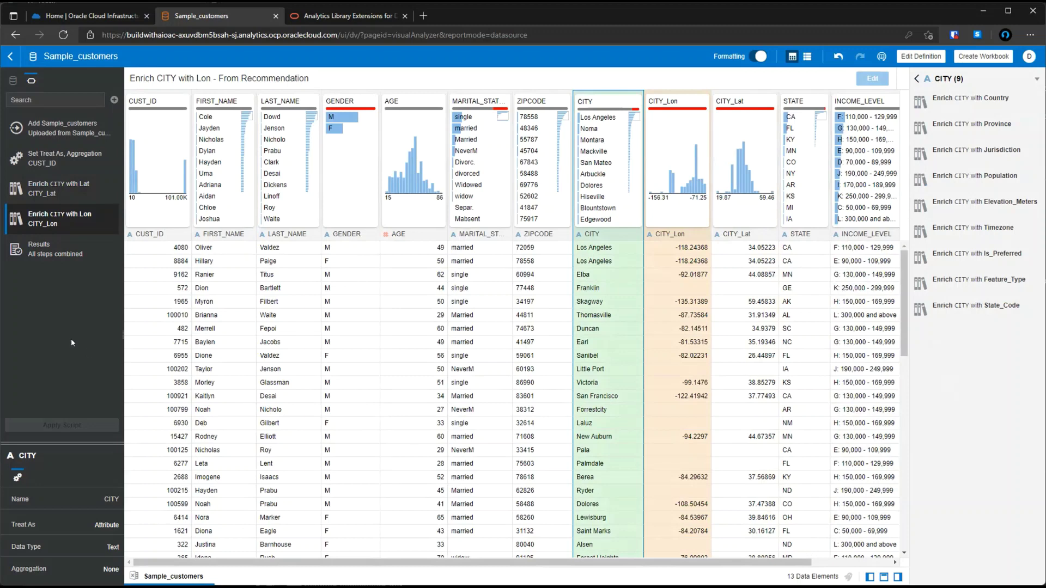
Step: Return to the data page and create a new workbook based on the Sales Demo dataset
left_click(15, 55)
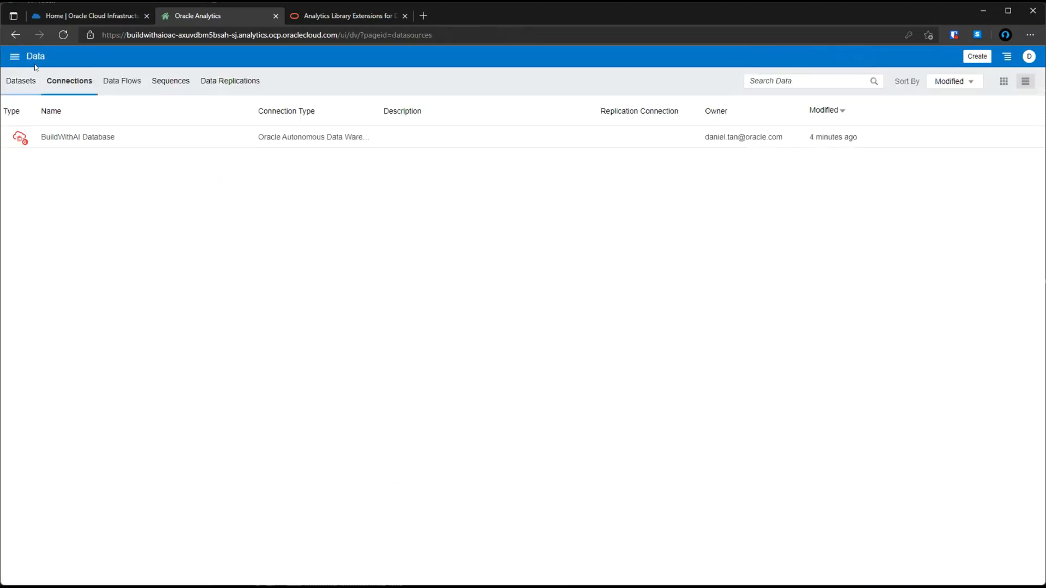
left_click(980, 60)
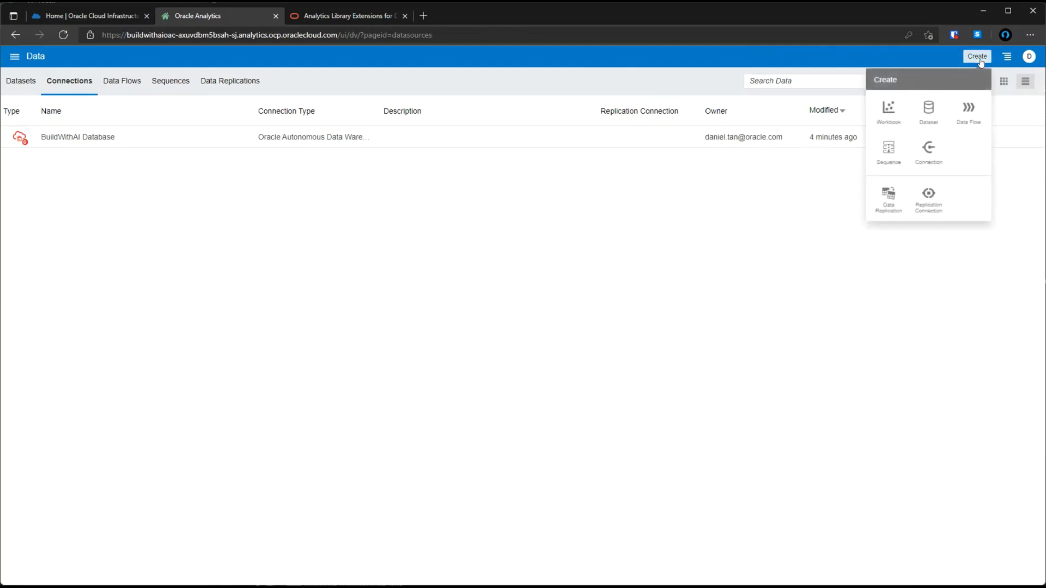
left_click(889, 112)
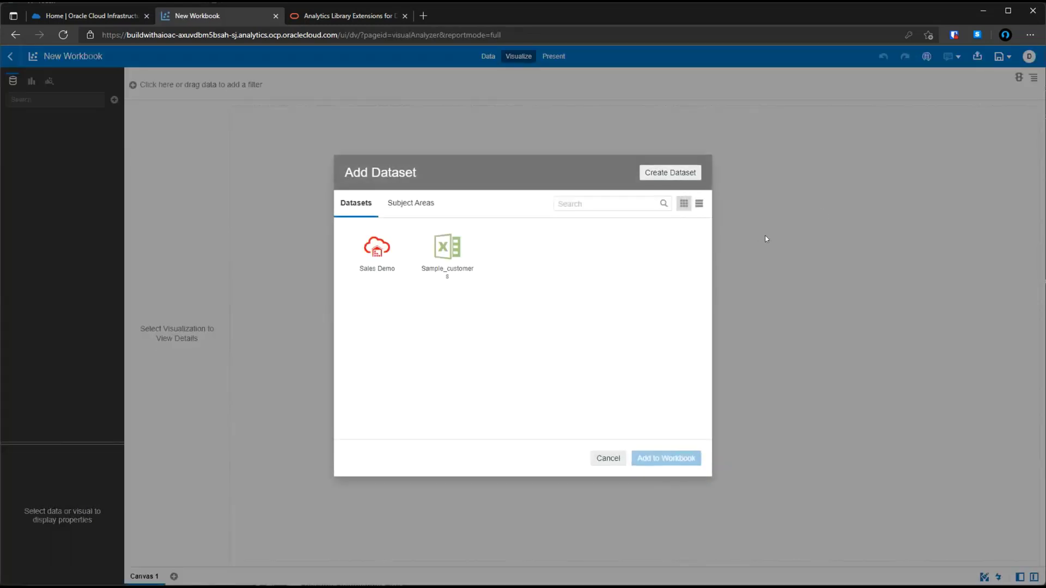
left_click(376, 251)
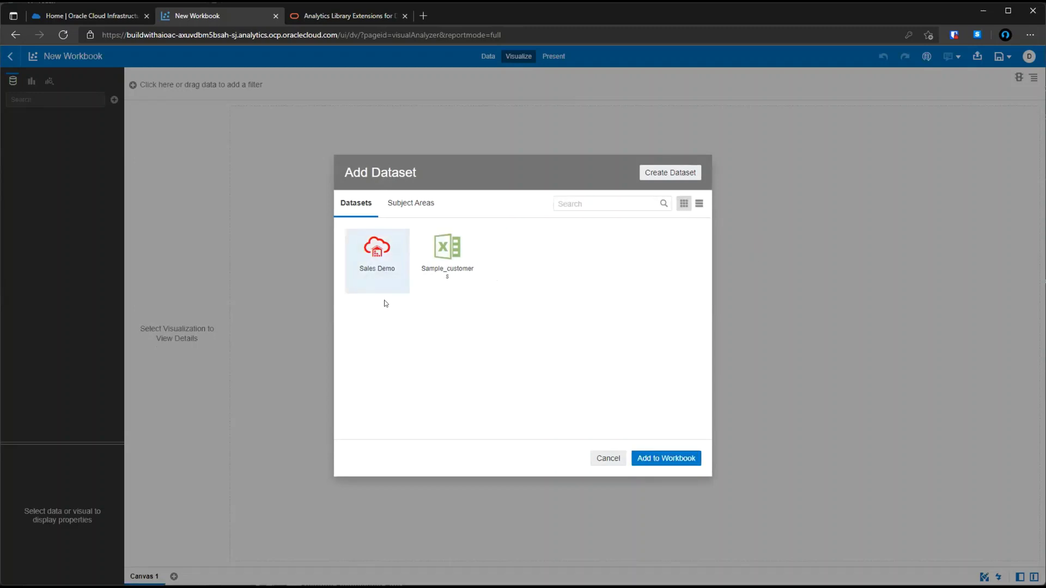
left_click(671, 458)
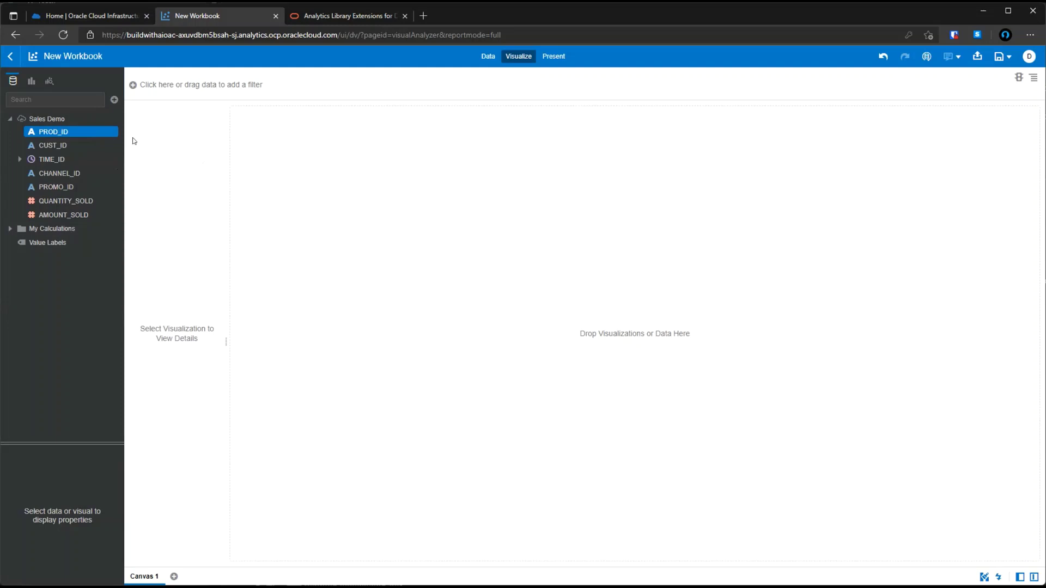
Step: Run Explain on PROD_ID and mark the basic-facts chart of QUANTITY_SOLD by PROD_ID for the canvas
right_click(82, 132)
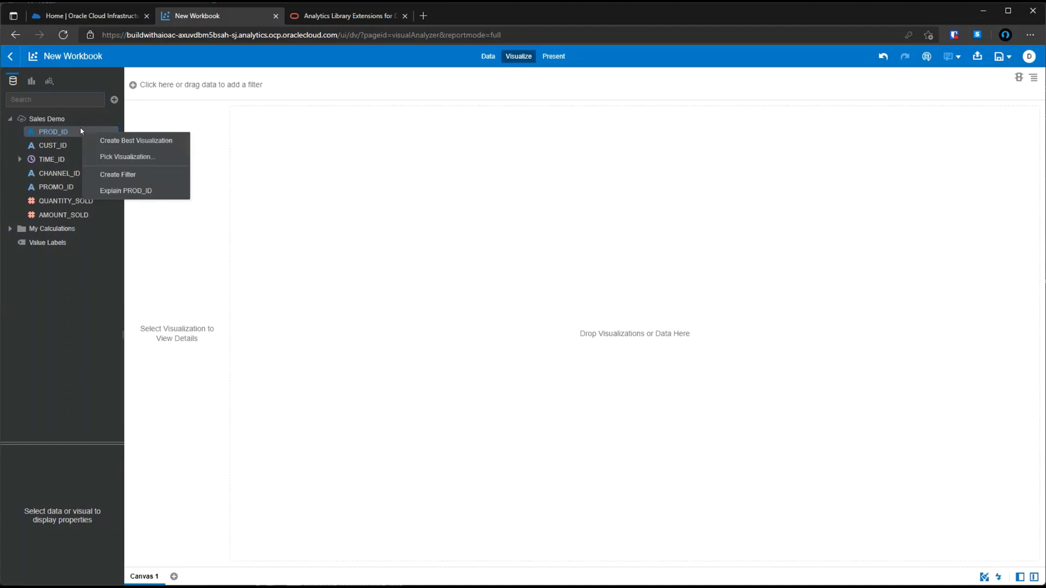
left_click(166, 194)
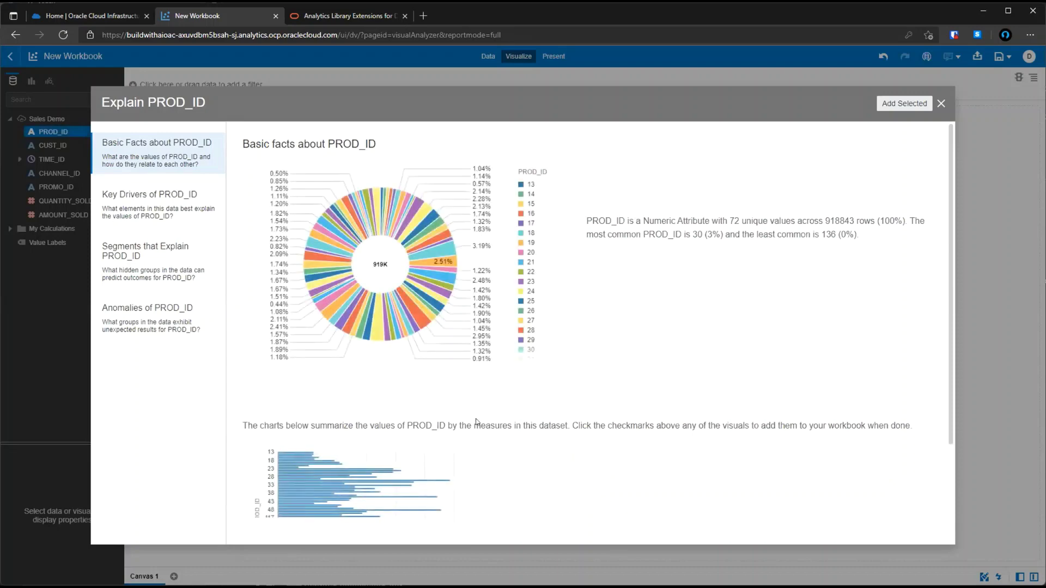
scroll(875, 316, "down", 2)
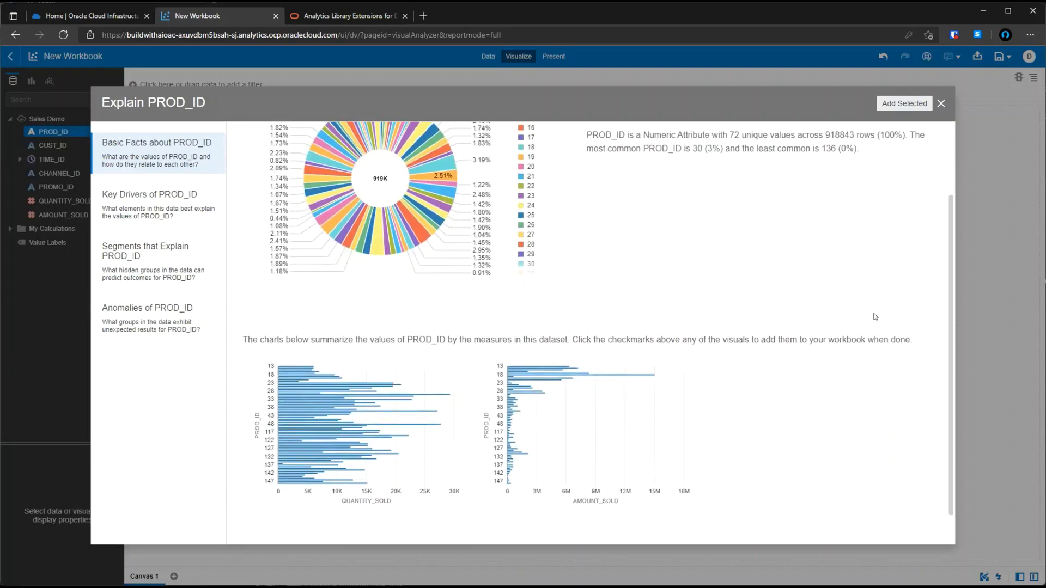
scroll(852, 357, "up", 2)
scroll(853, 357, "down", 2)
scroll(853, 356, "up", 2)
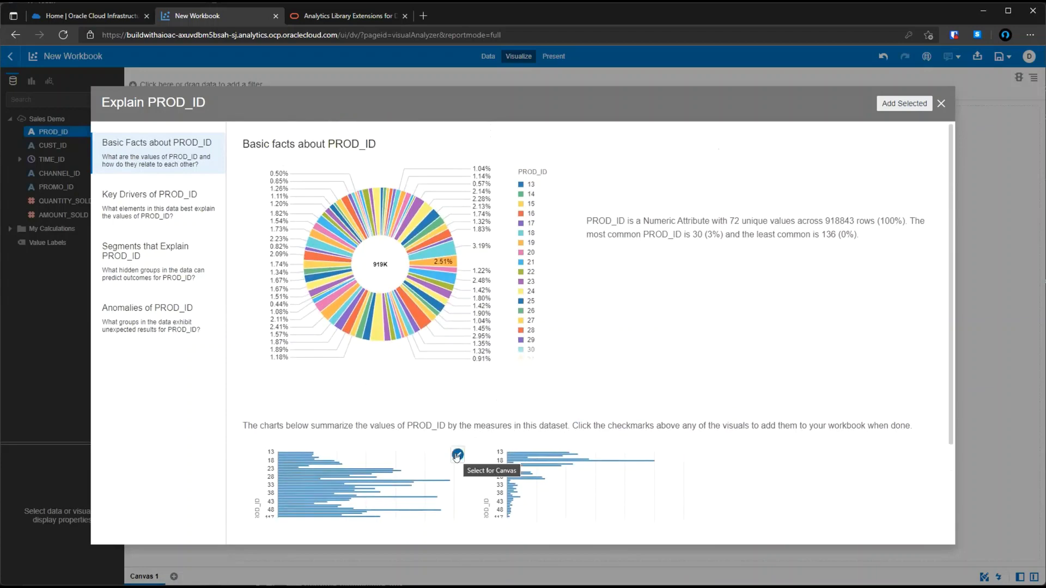
left_click(457, 455)
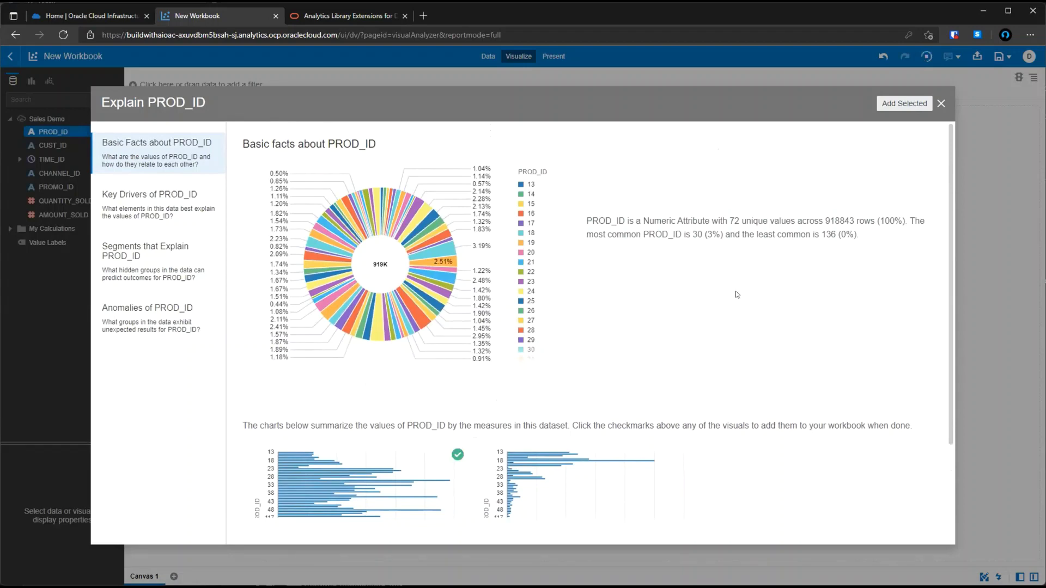
Step: Review the key drivers, segments and anomalies of PROD_ID, and add the selected chart to the workbook
left_click(126, 206)
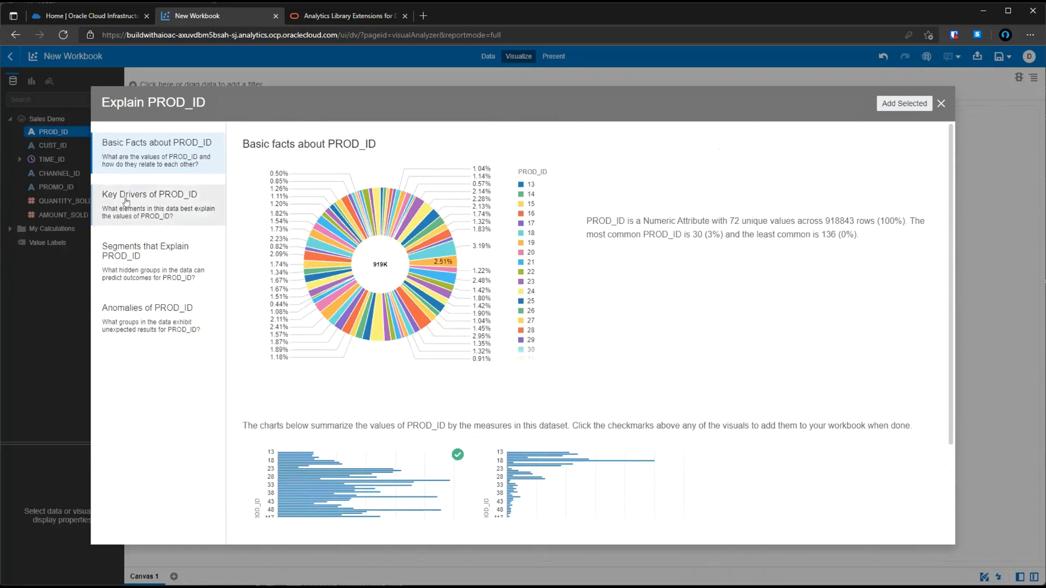
left_click(138, 256)
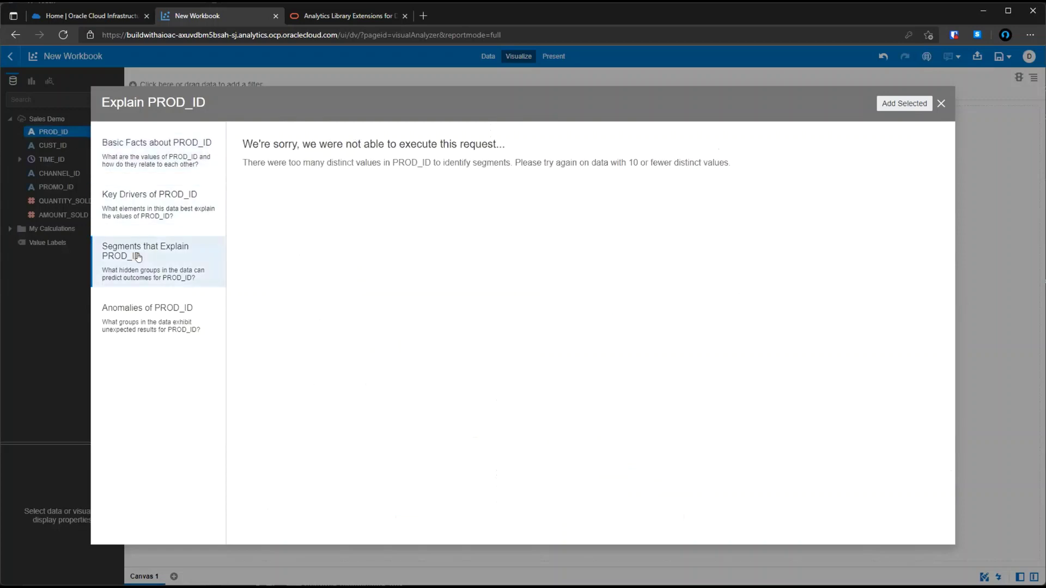
left_click(170, 330)
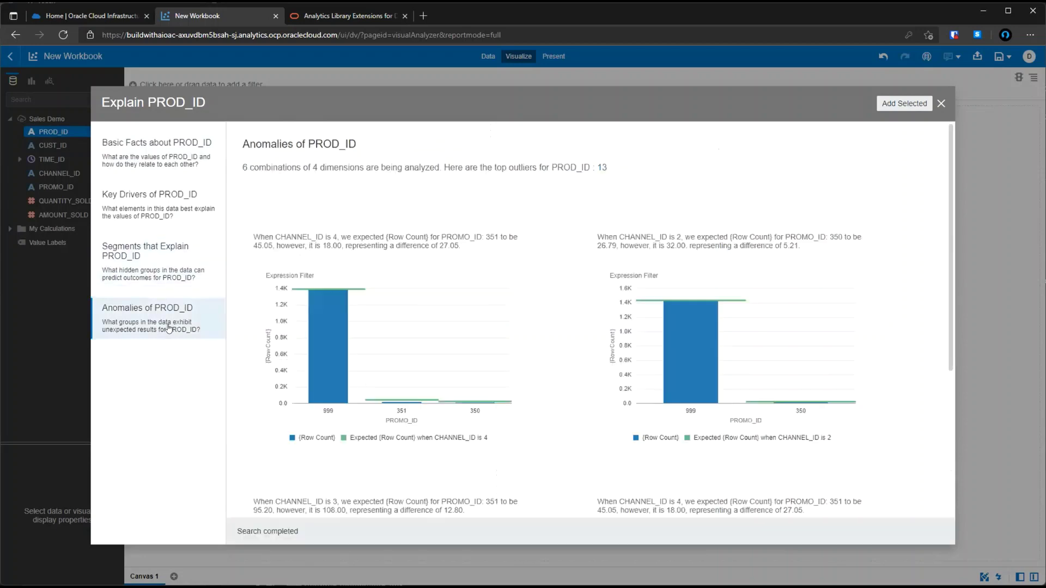
left_click(175, 162)
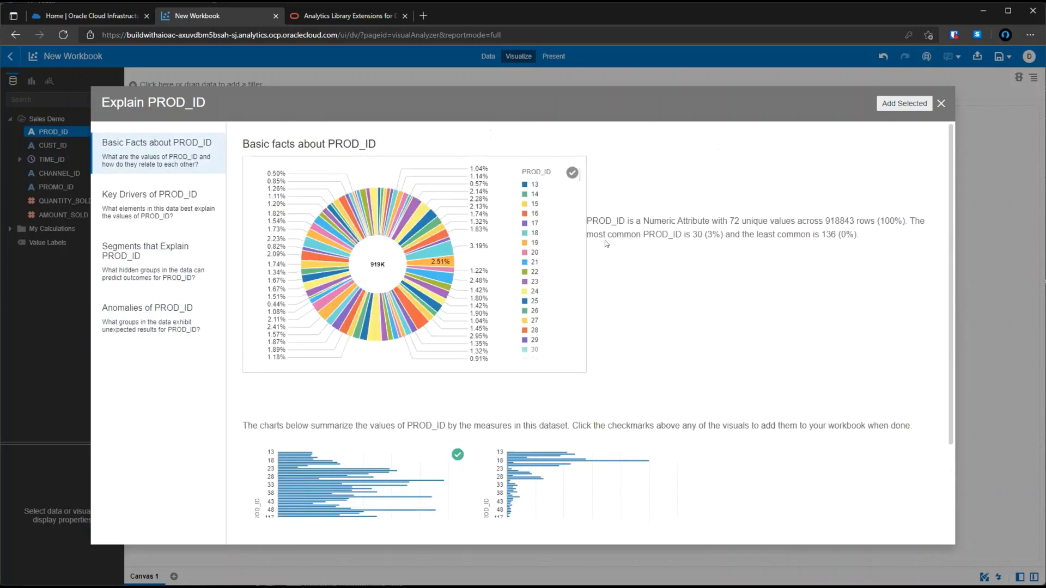
left_click(914, 107)
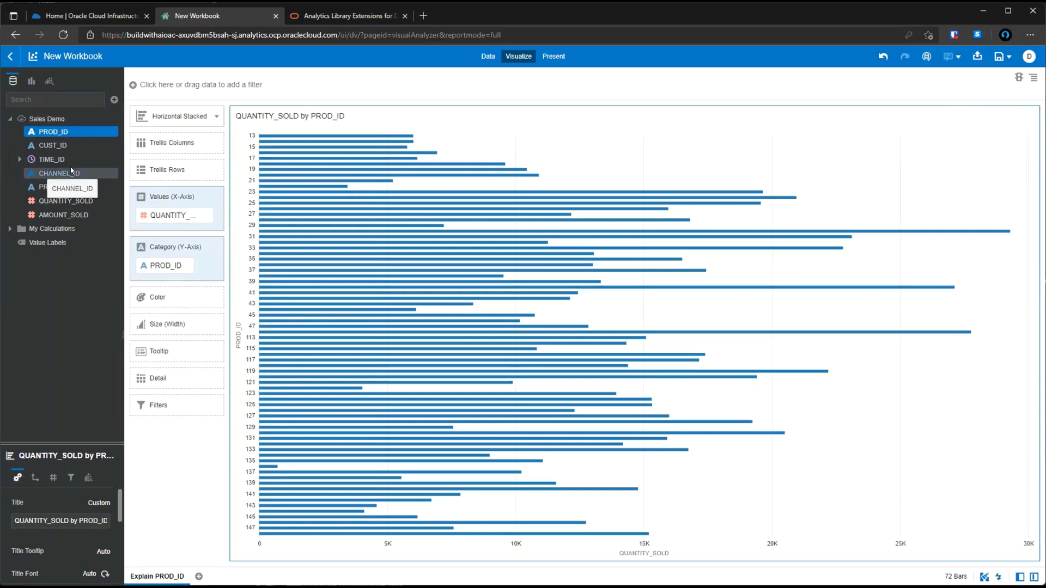
Step: Create the best visualization from QUANTITY_SOLD and PROD_ID beside the existing chart
left_click(85, 200)
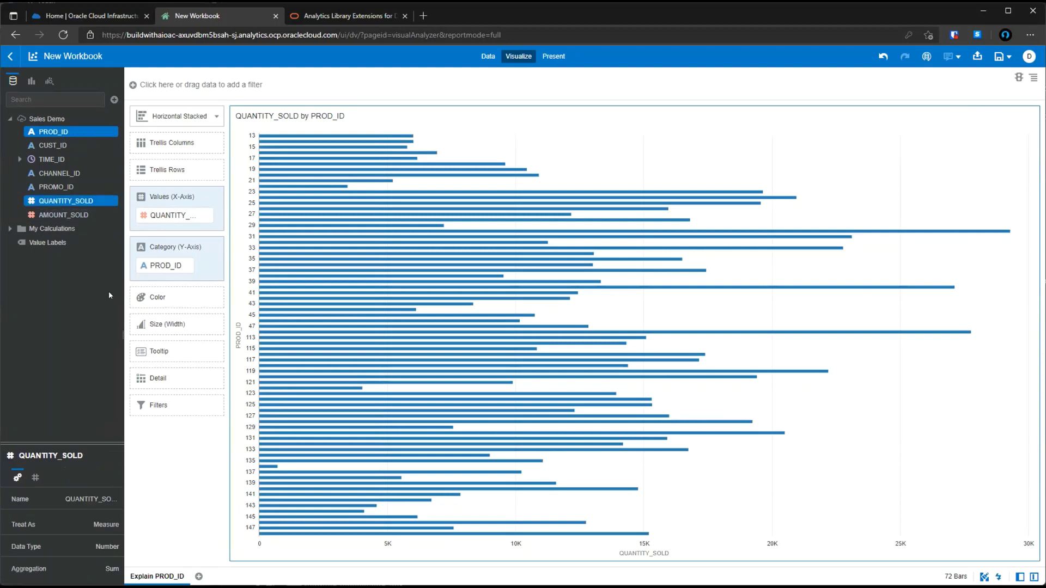
left_click(87, 133, "ctrl")
right_click(86, 133)
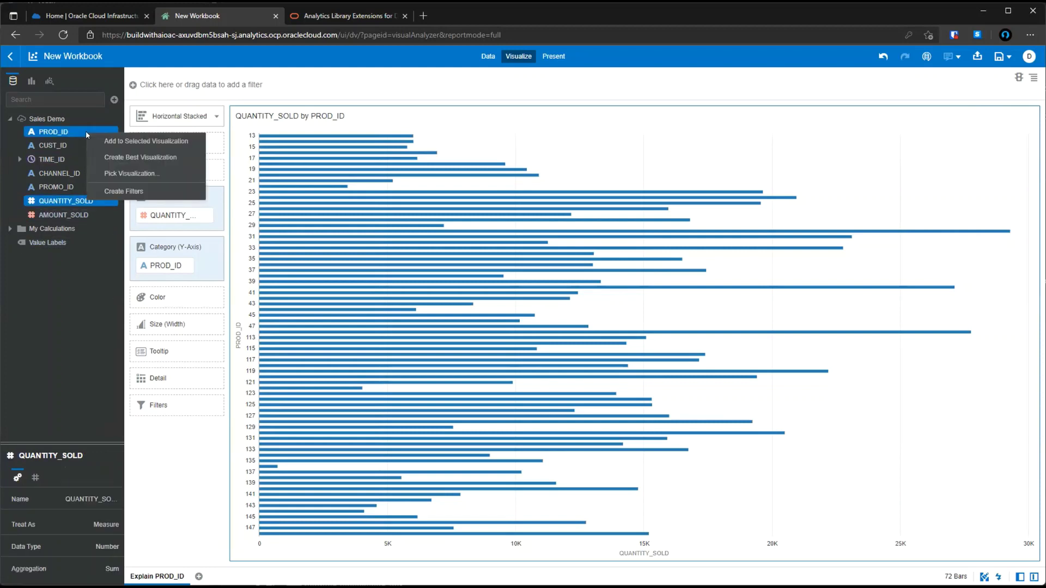
left_click(151, 158)
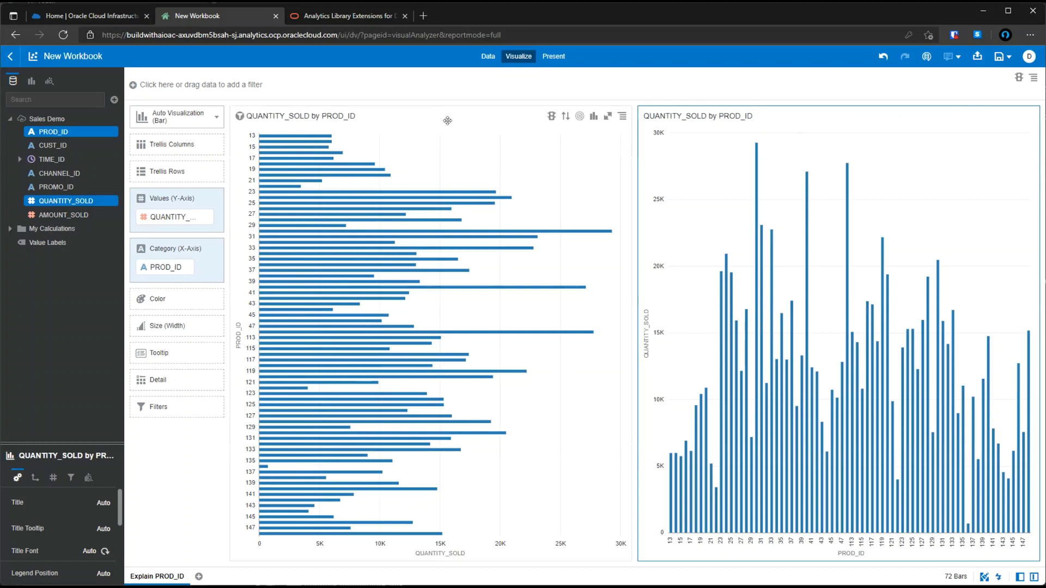
Step: Delete both QUANTITY_SOLD by PROD_ID charts from the canvas
left_click(474, 113)
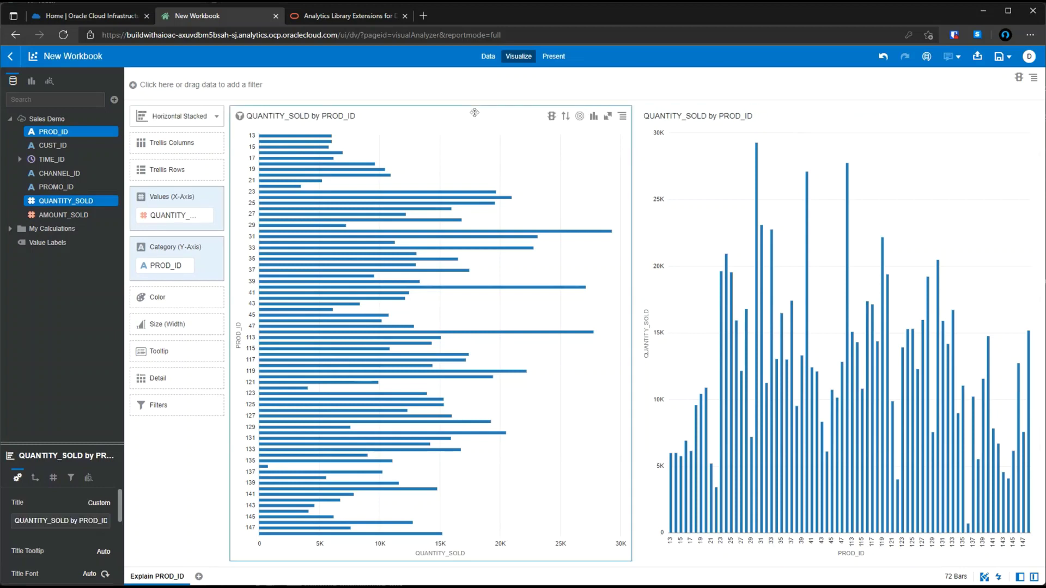
key("Delete")
key("Delete")
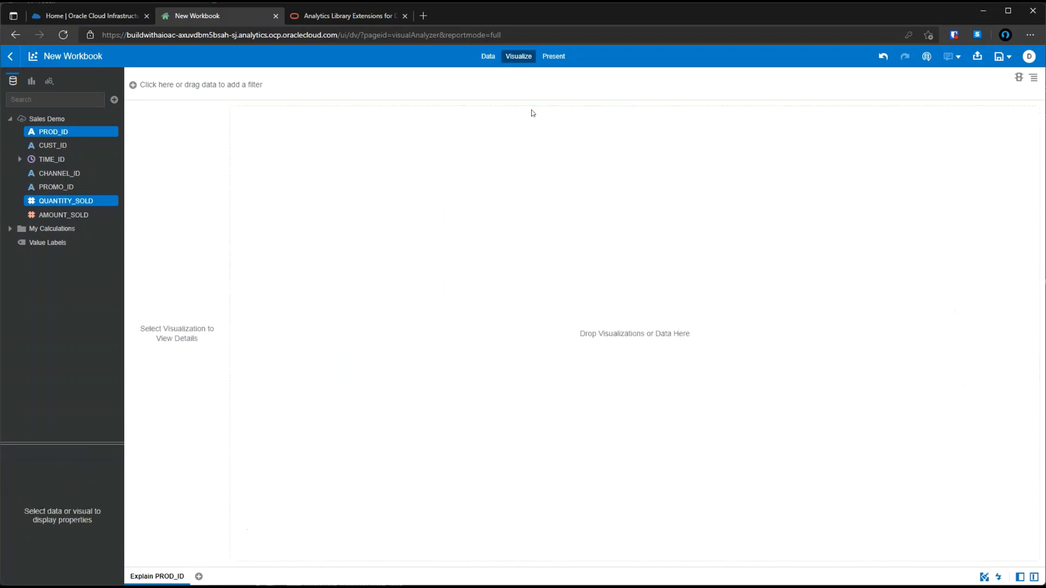
Step: Create the best visualization from the TIME_ID and QUANTITY_SOLD columns on the empty canvas
left_click(55, 160)
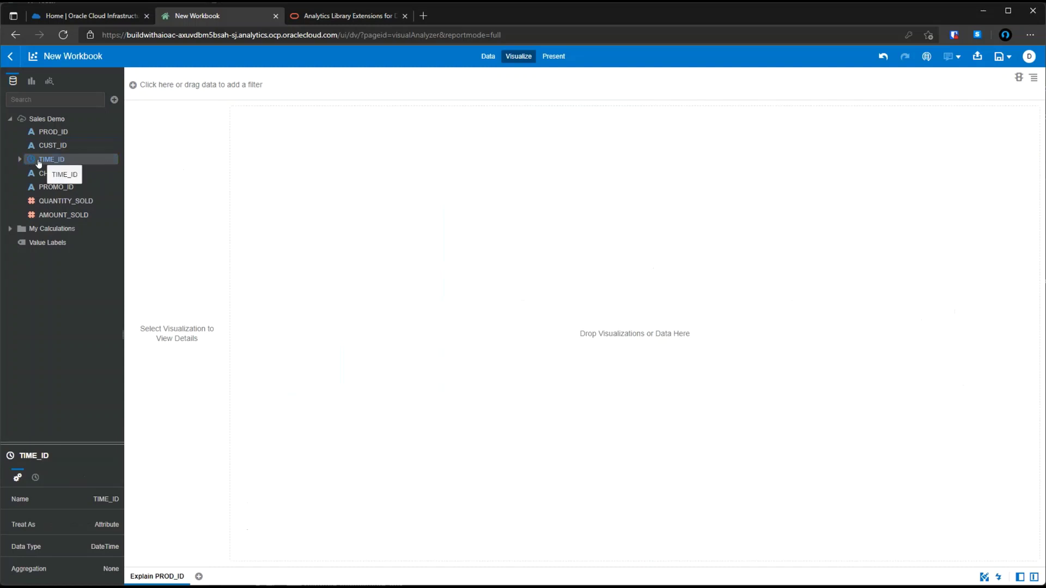
left_click(76, 202, "ctrl")
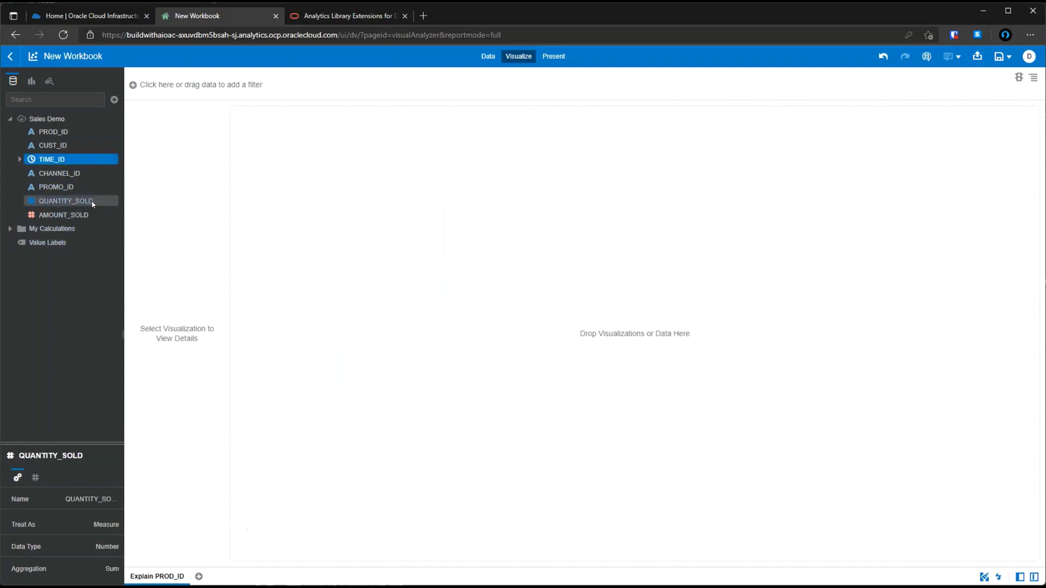
right_click(92, 204)
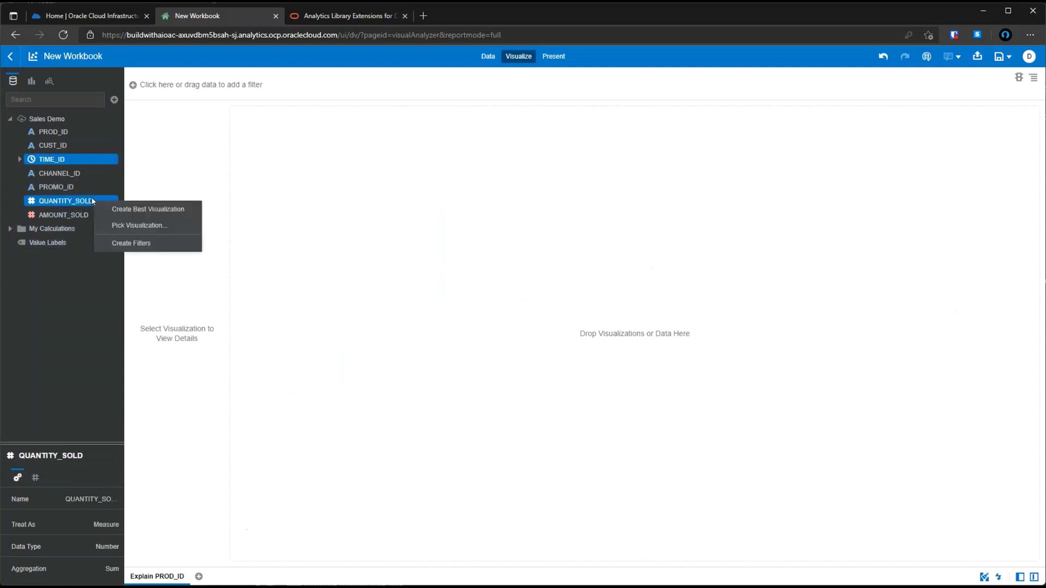
left_click(151, 214)
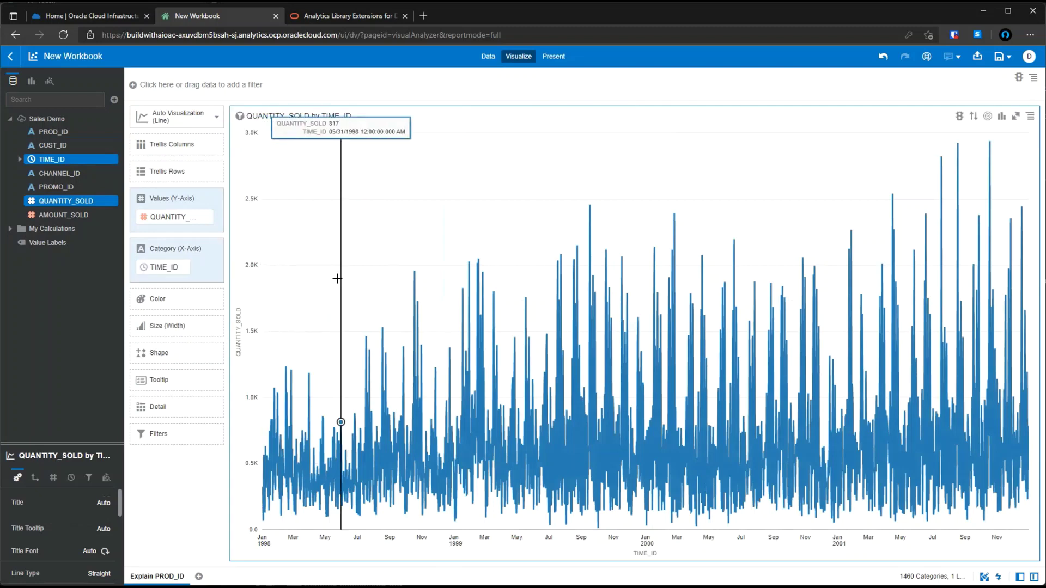
Step: Show TIME_ID by Month in the QUANTITY_SOLD chart and set its line type to Curved
right_click(165, 267)
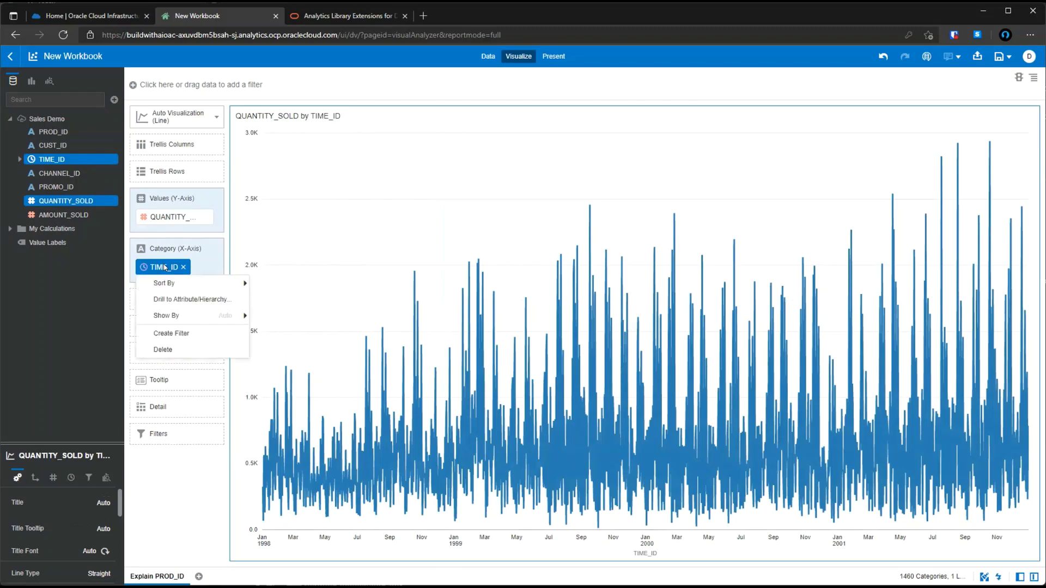
mouse_move(229, 317)
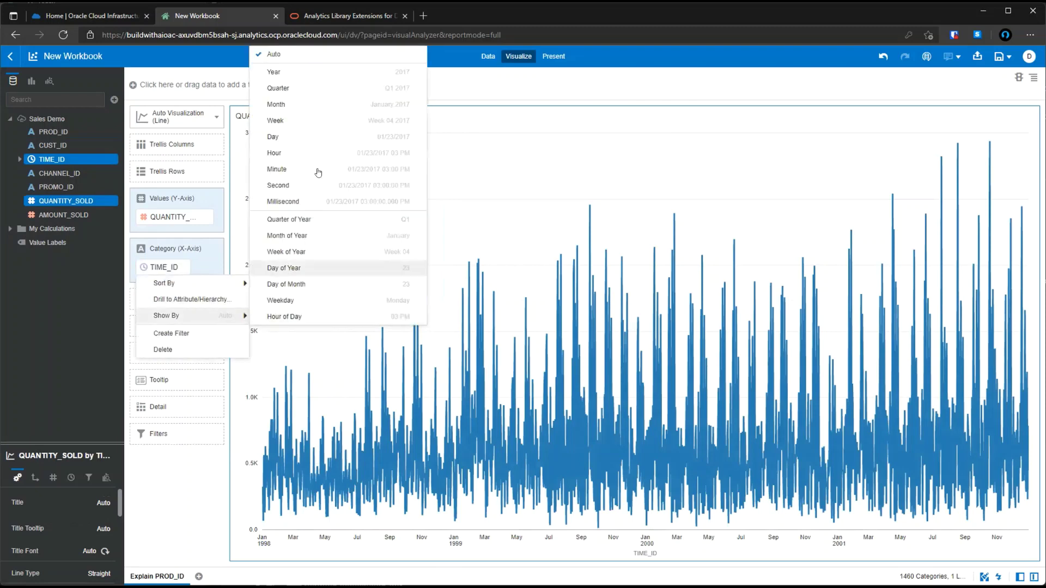
left_click(334, 106)
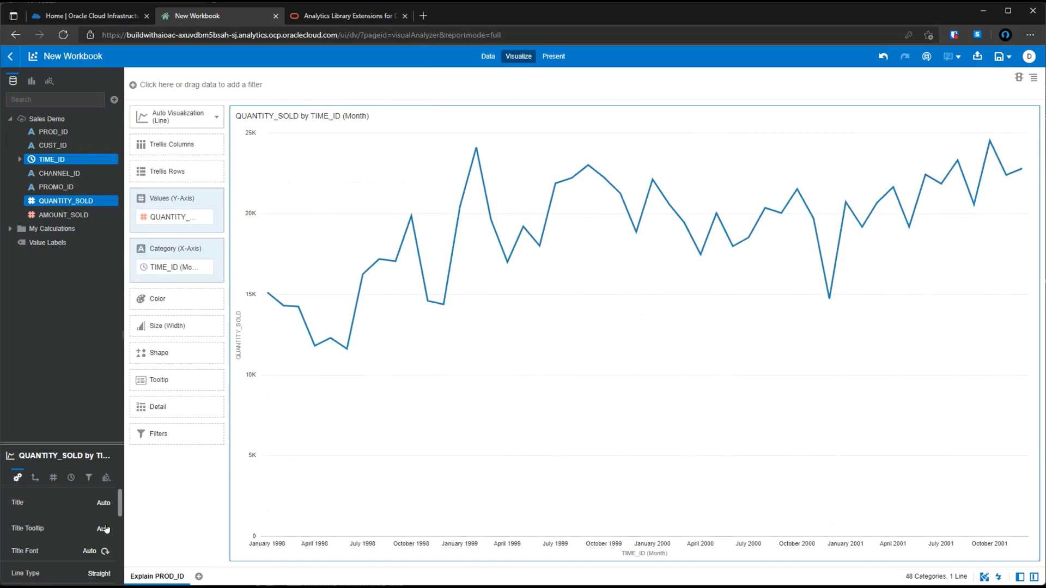
left_click(100, 573)
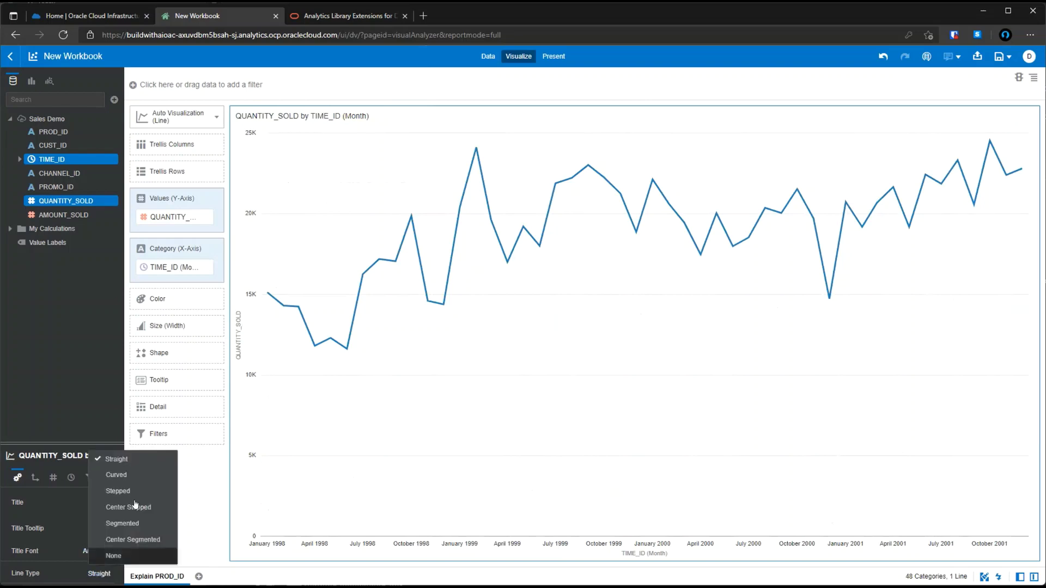
left_click(144, 476)
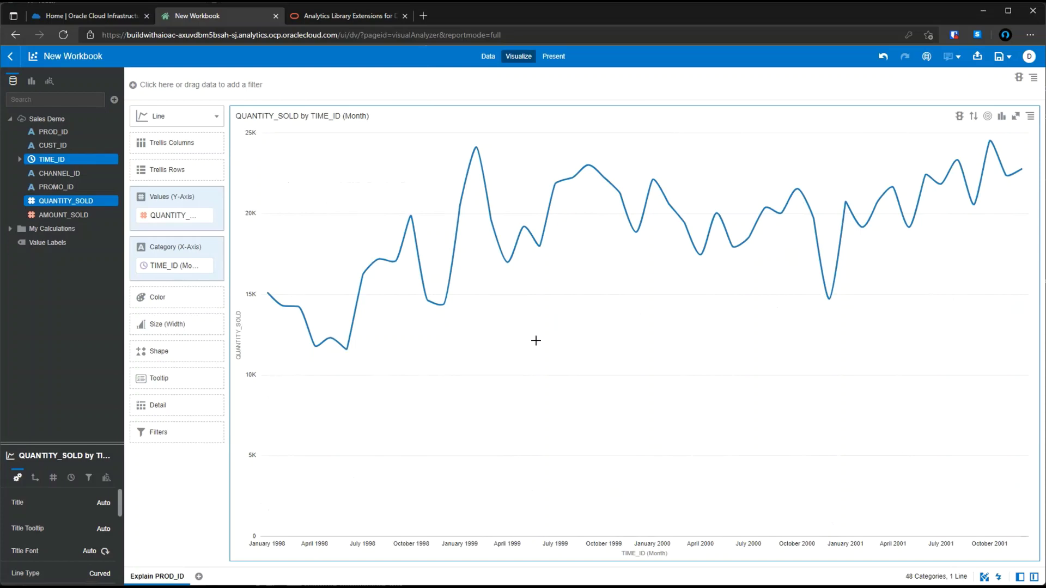
Step: Add a trend line statistic to the monthly QUANTITY_SOLD line chart
right_click(653, 290)
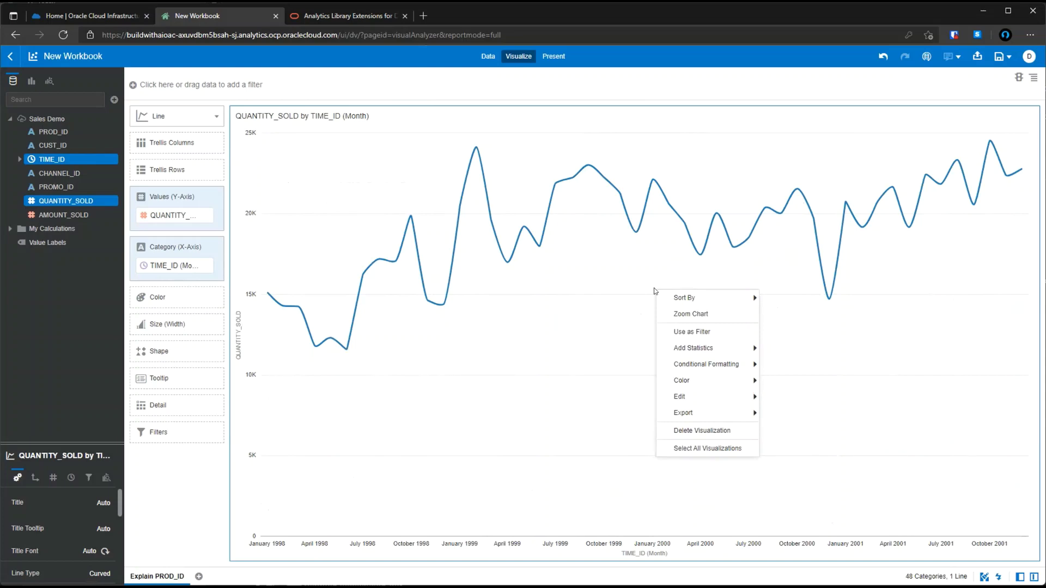
mouse_move(730, 349)
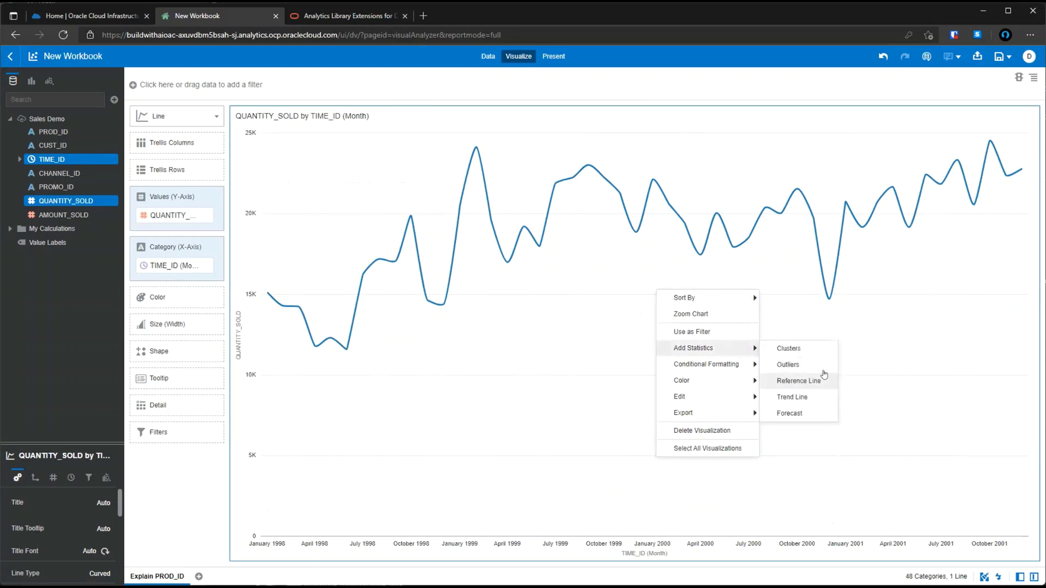
left_click(821, 397)
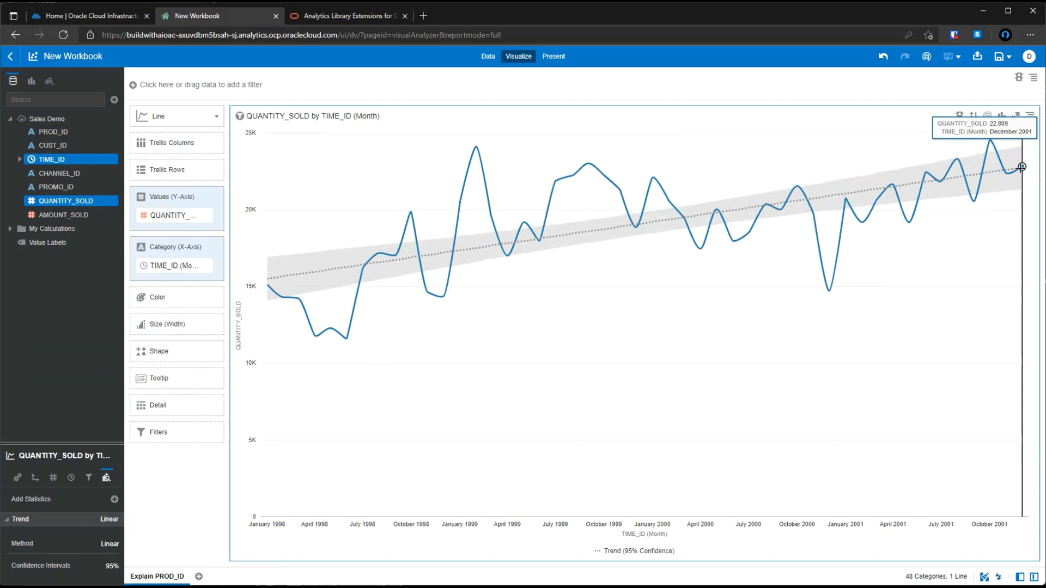
Step: Add a forecast to the monthly QUANTITY_SOLD line chart and set it to 6 periods
right_click(662, 272)
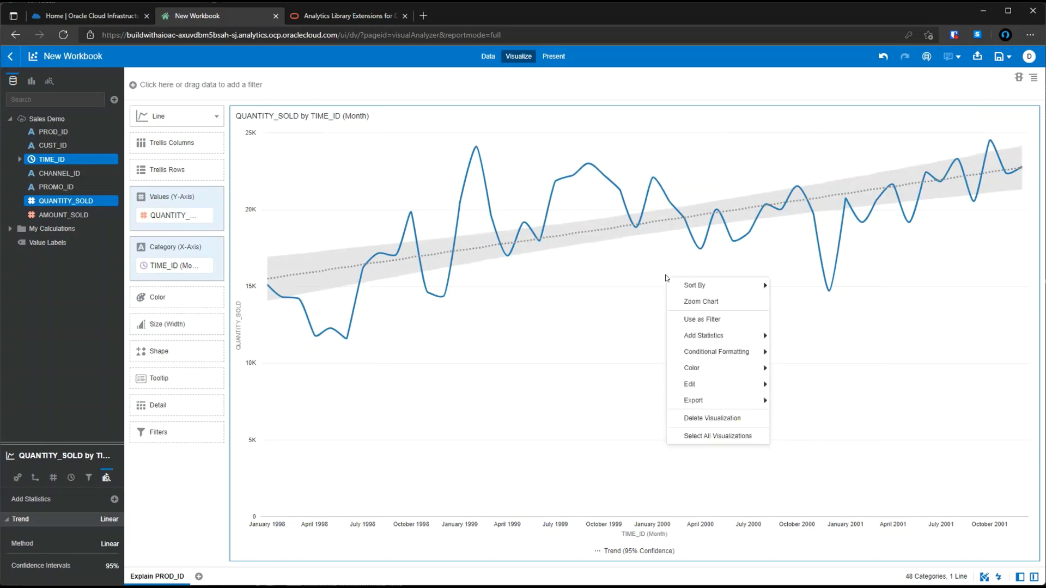
mouse_move(718, 338)
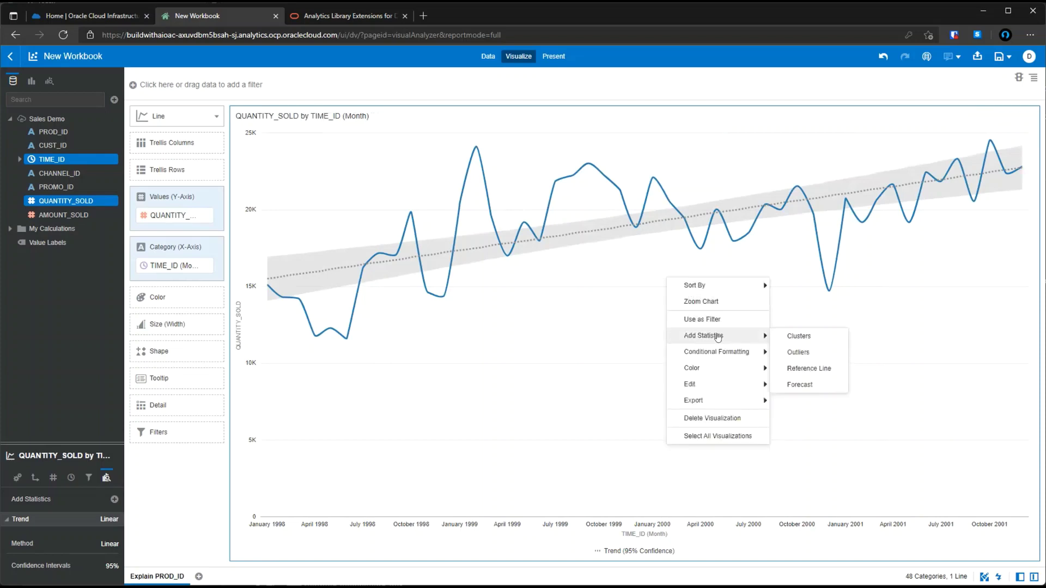
left_click(804, 384)
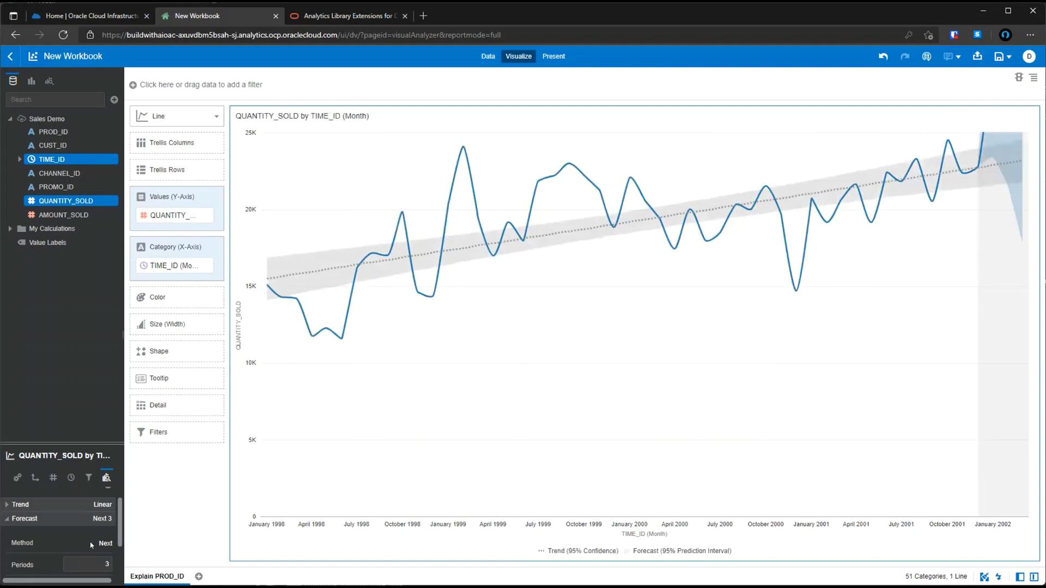
left_click(104, 563)
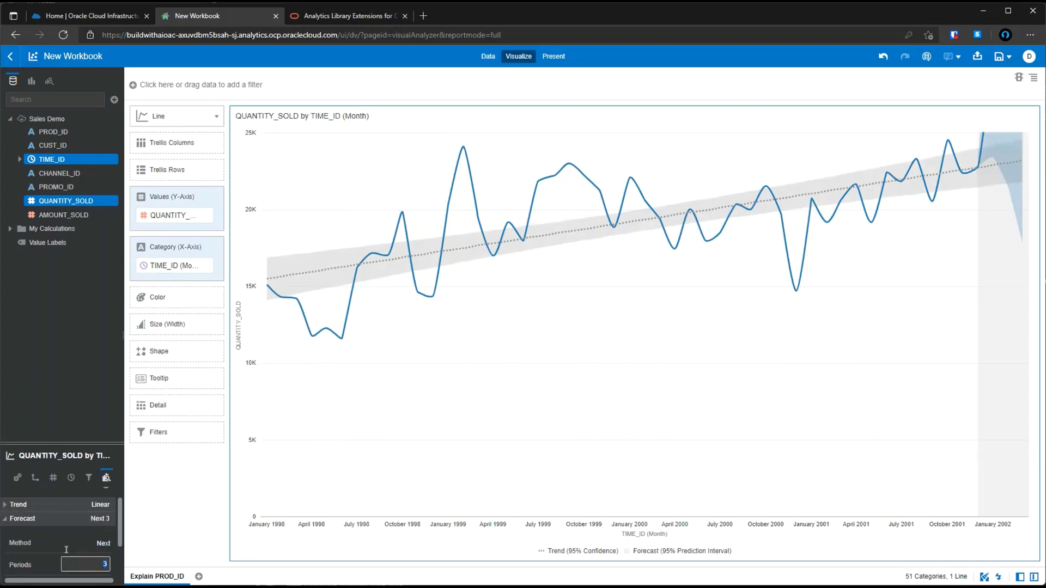
scroll(30, 553, "down", 1)
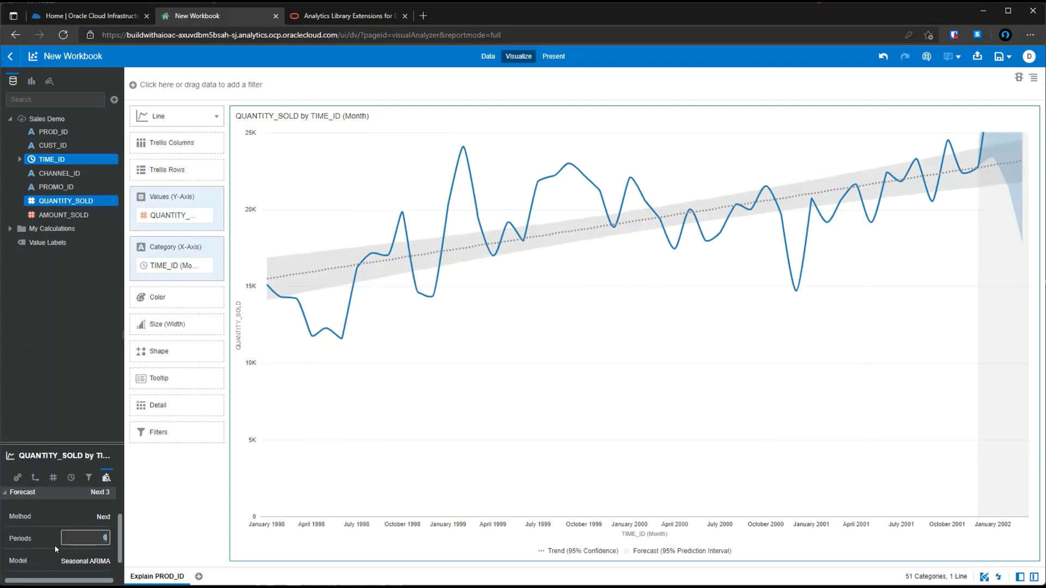
key("Return")
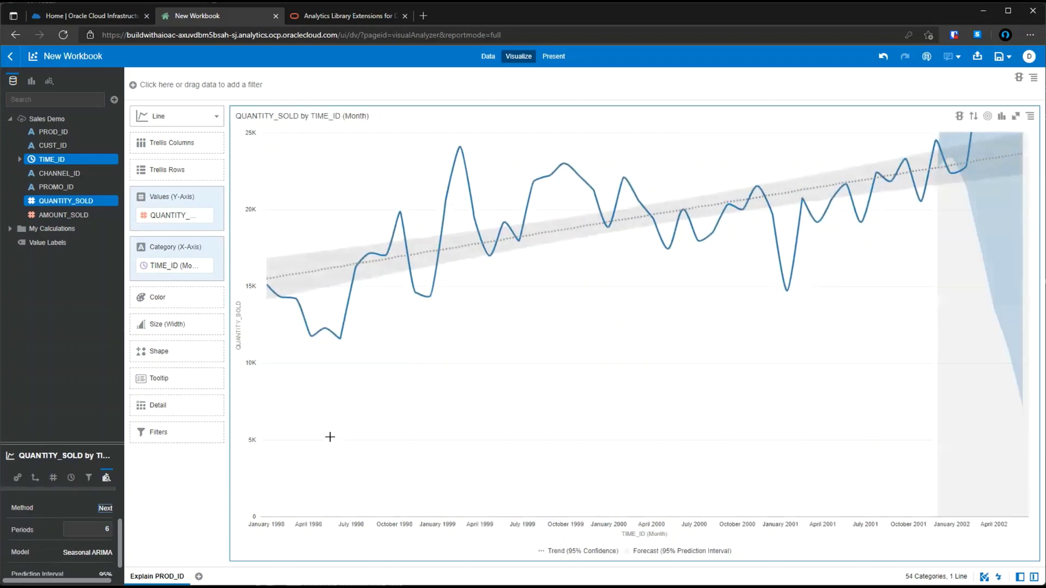
Step: Set the end of the line chart's values axis to a custom value of 50000
left_click(35, 479)
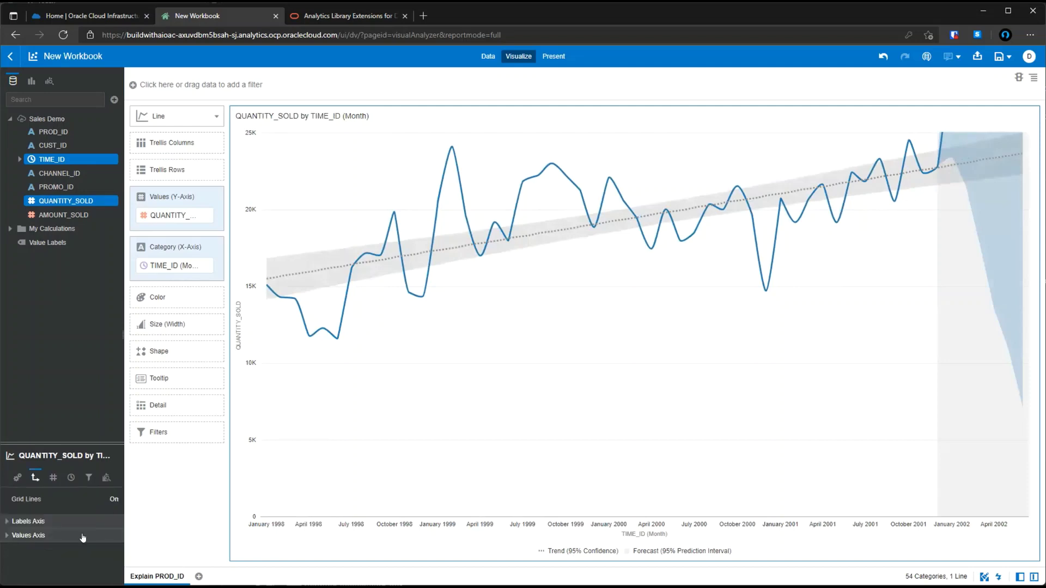
left_click(38, 537)
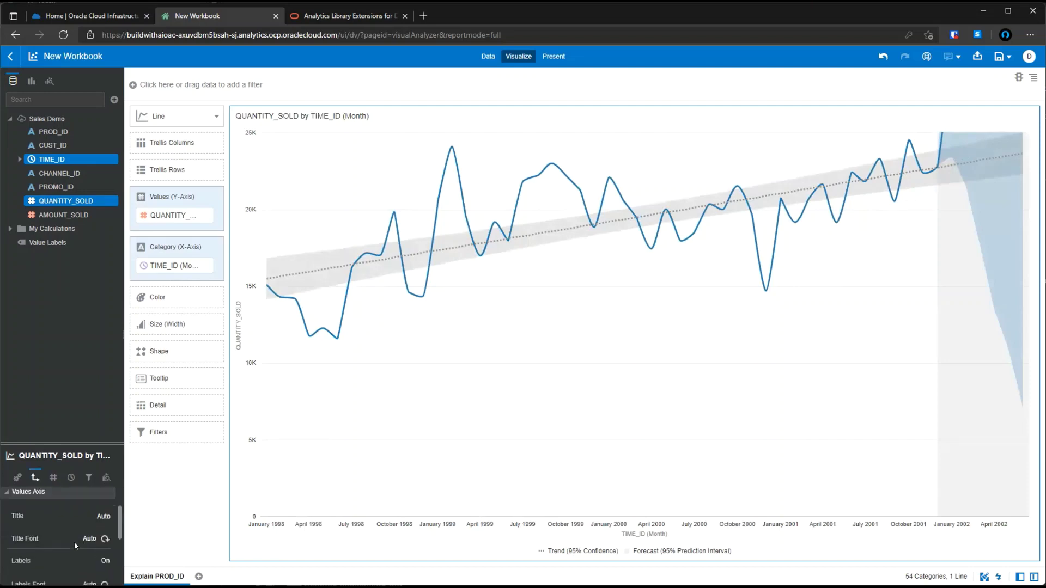
scroll(74, 541, "down", 3)
left_click(103, 551)
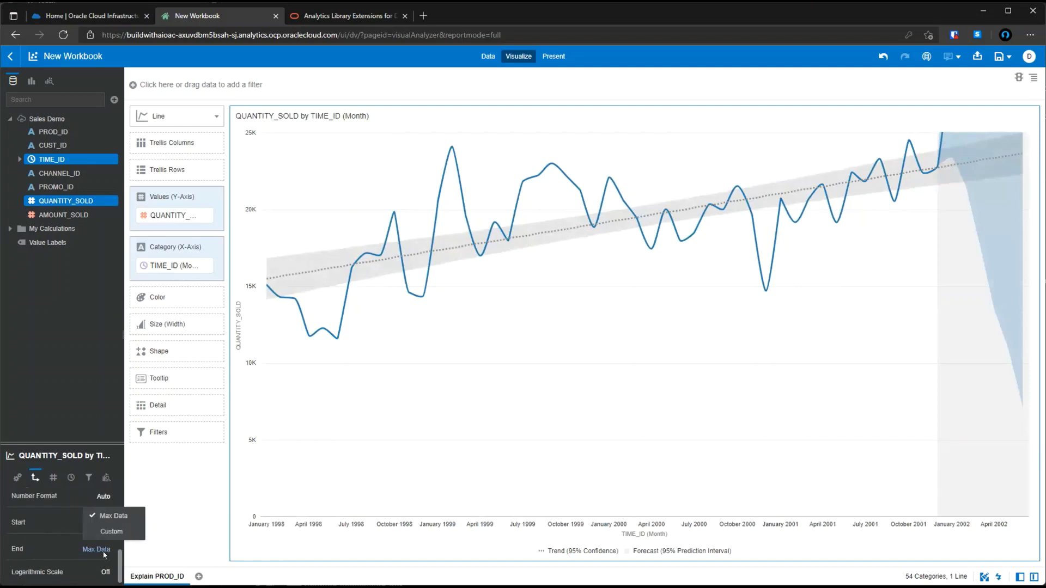
left_click(108, 530)
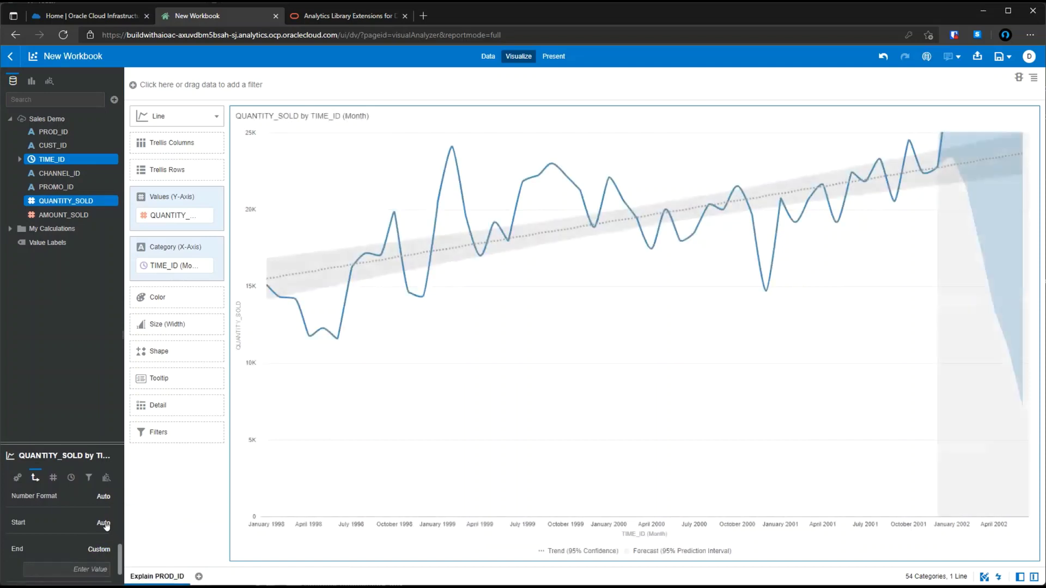
left_click(90, 567)
type("50000")
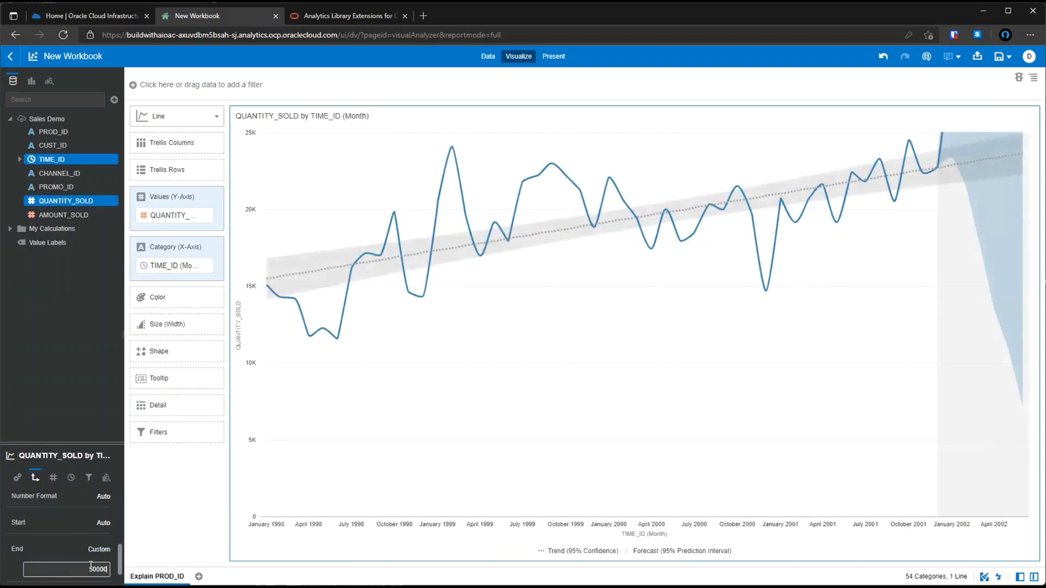
key("Return")
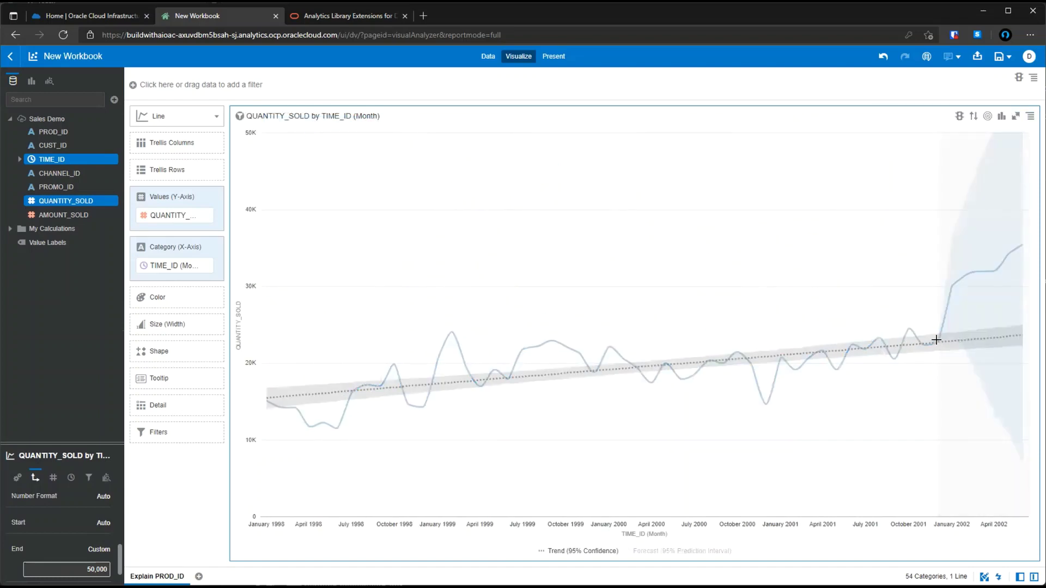
mouse_move(934, 331)
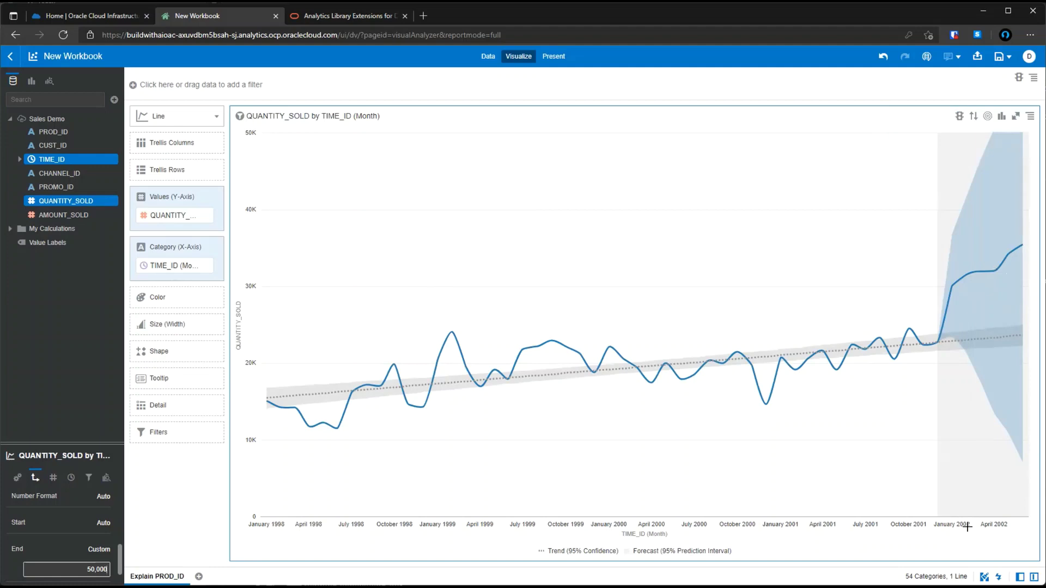
Step: Create the best visualization from AMOUNT_SOLD, QUANTITY_SOLD and PROD_ID beside the line chart
left_click(84, 216)
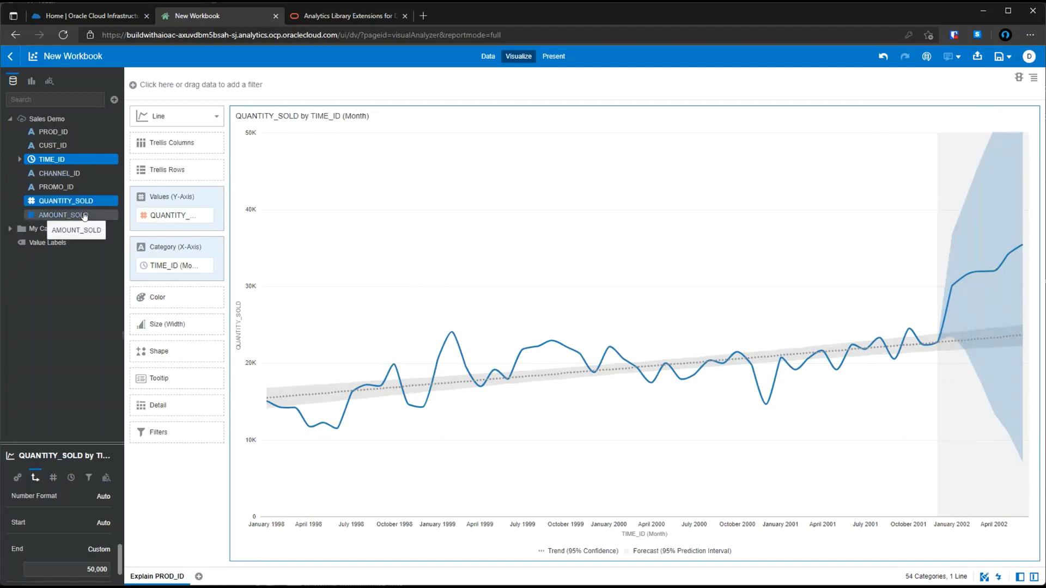
left_click(91, 205)
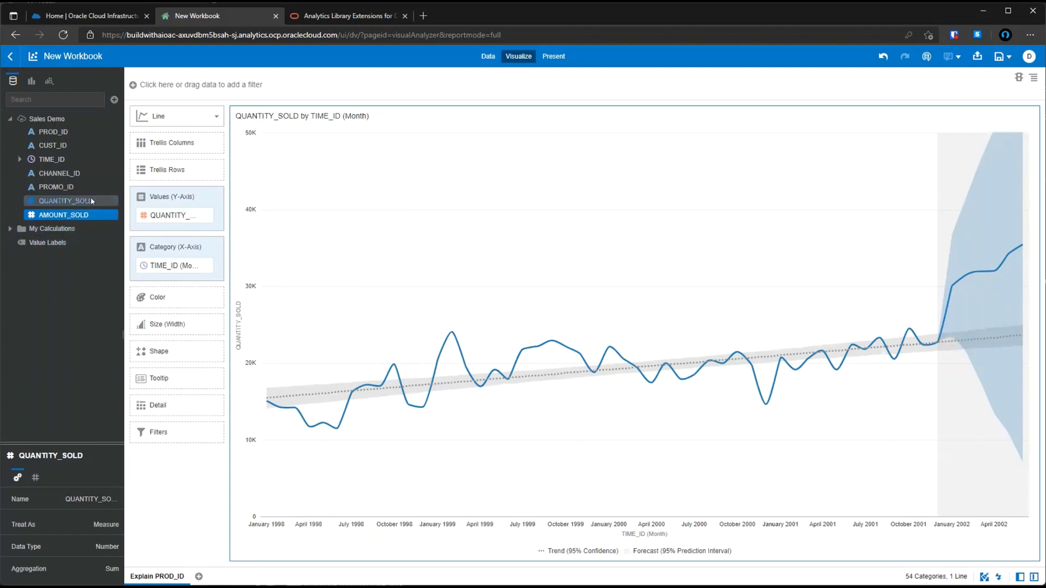
left_click(64, 132, "ctrl")
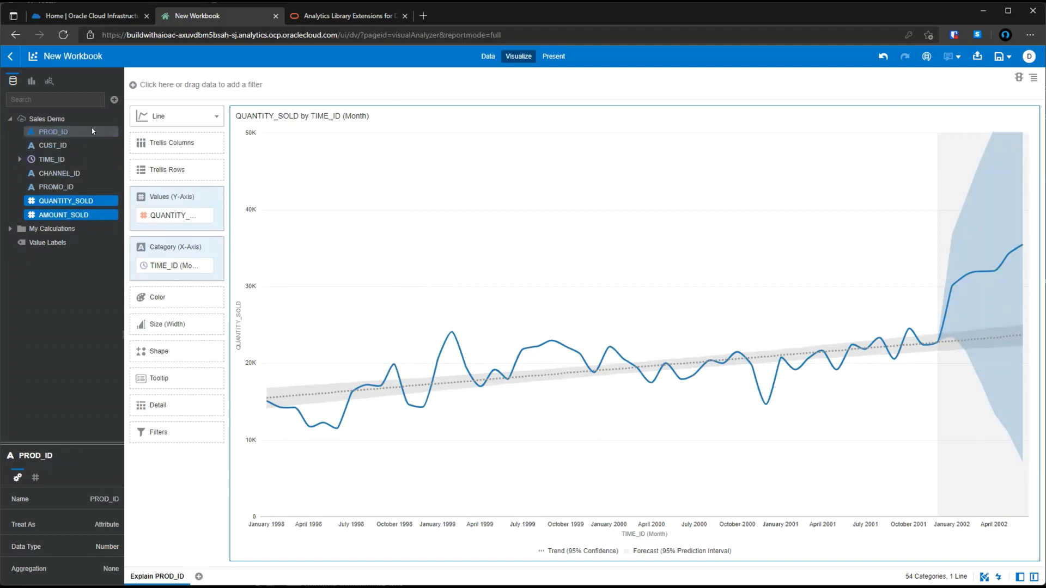
right_click(95, 132)
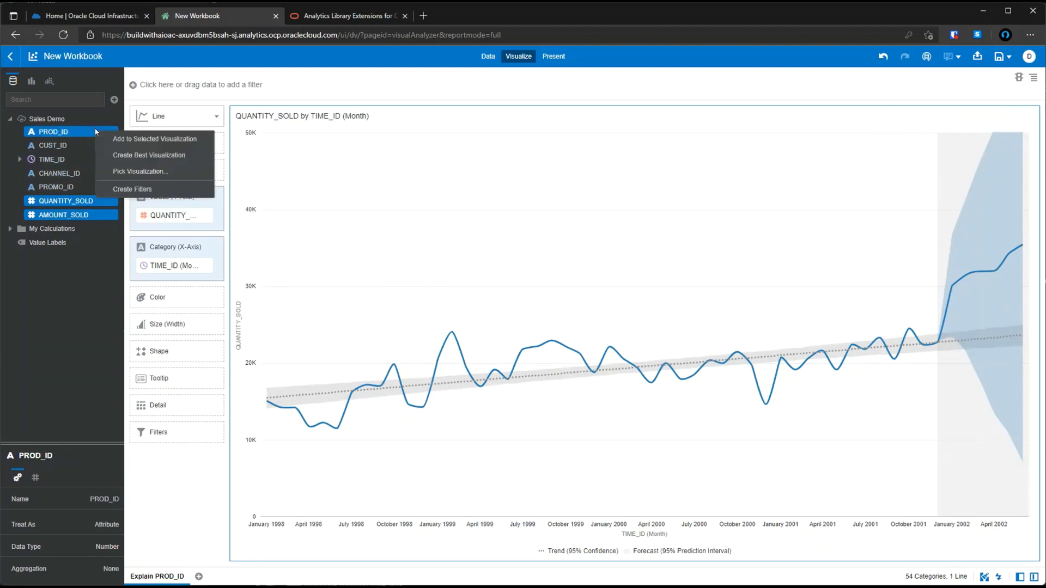
left_click(120, 155)
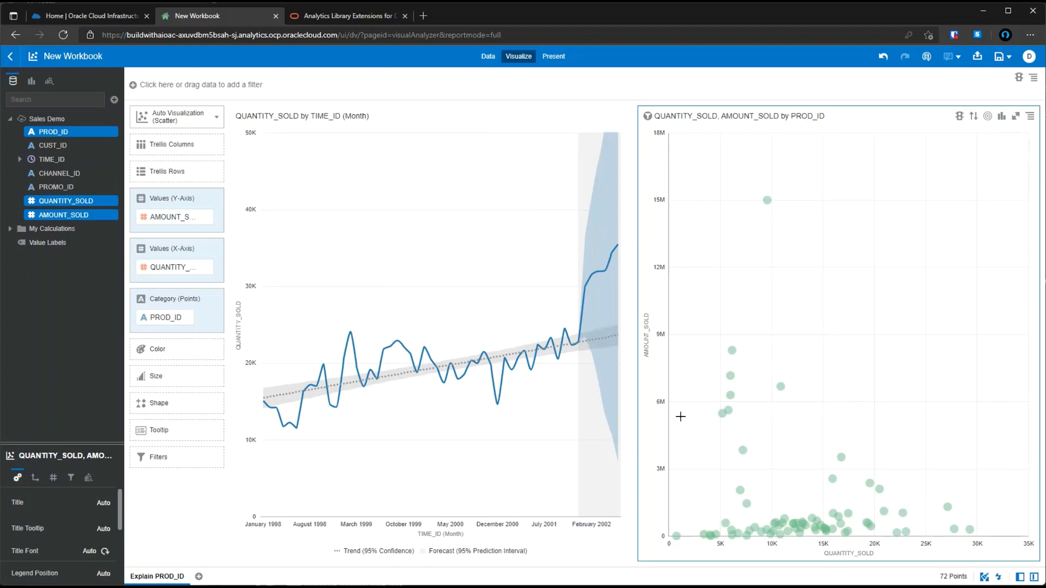
Step: Add the Clusters statistic to the scatter chart of QUANTITY_SOLD and AMOUNT_SOLD by PROD_ID
mouse_move(676, 536)
right_click(866, 221)
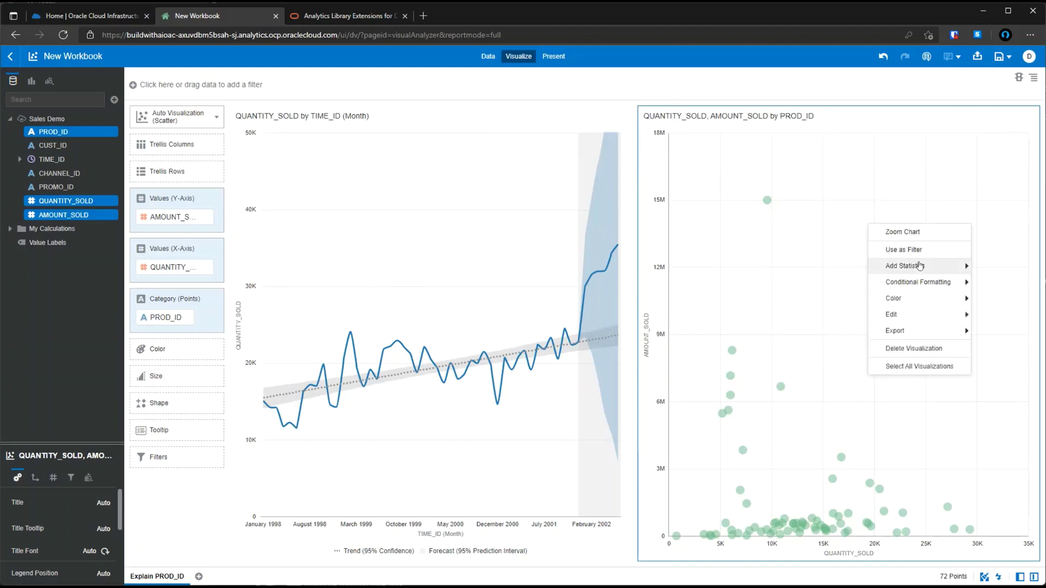
mouse_move(920, 266)
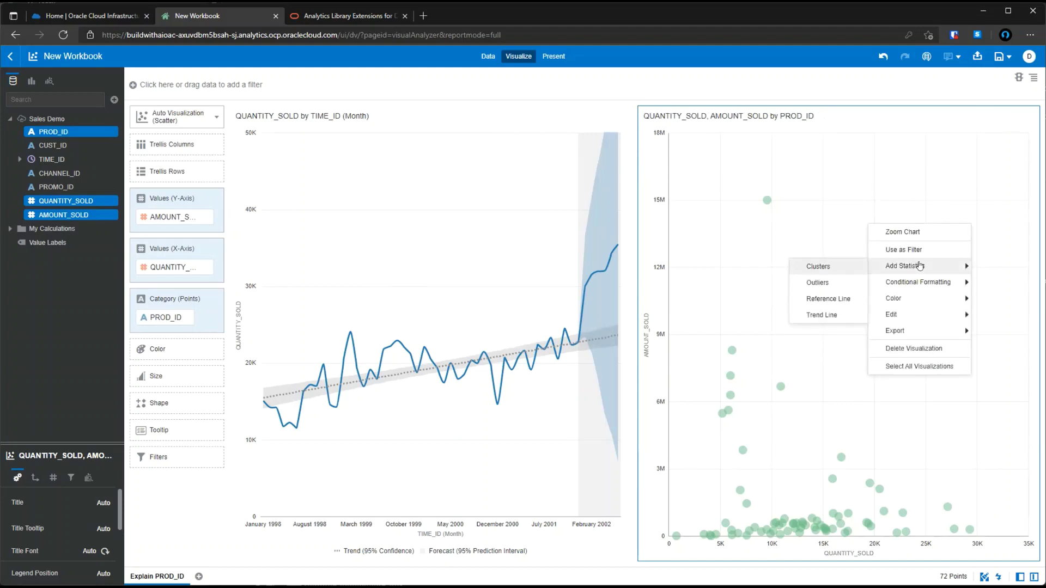
left_click(846, 267)
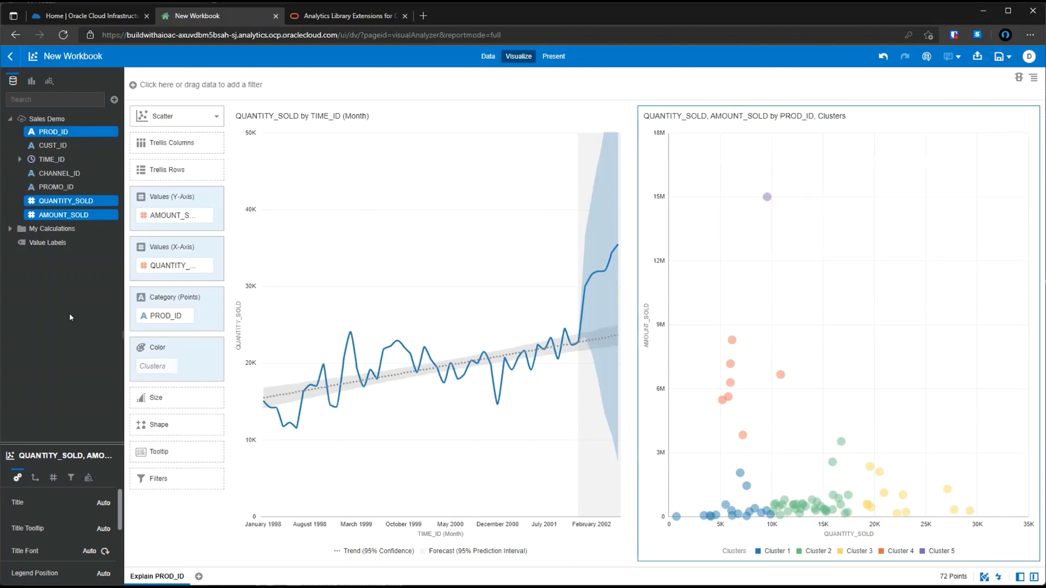
Step: Create a treemap of QUANTITY_SOLD by PROD_ID and CHANNEL_ID on the current canvas
left_click(76, 199)
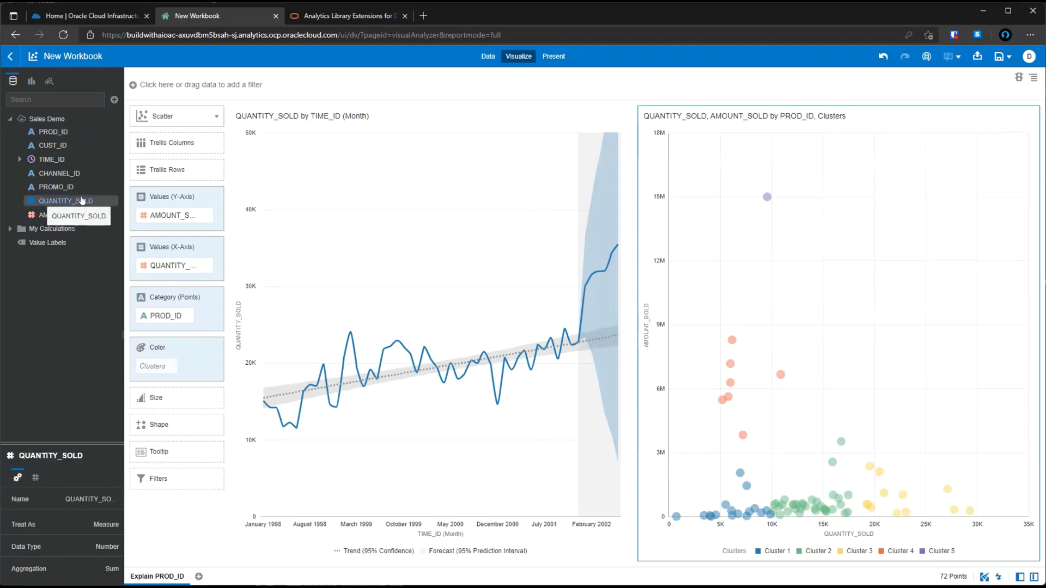
left_click(57, 132, "ctrl")
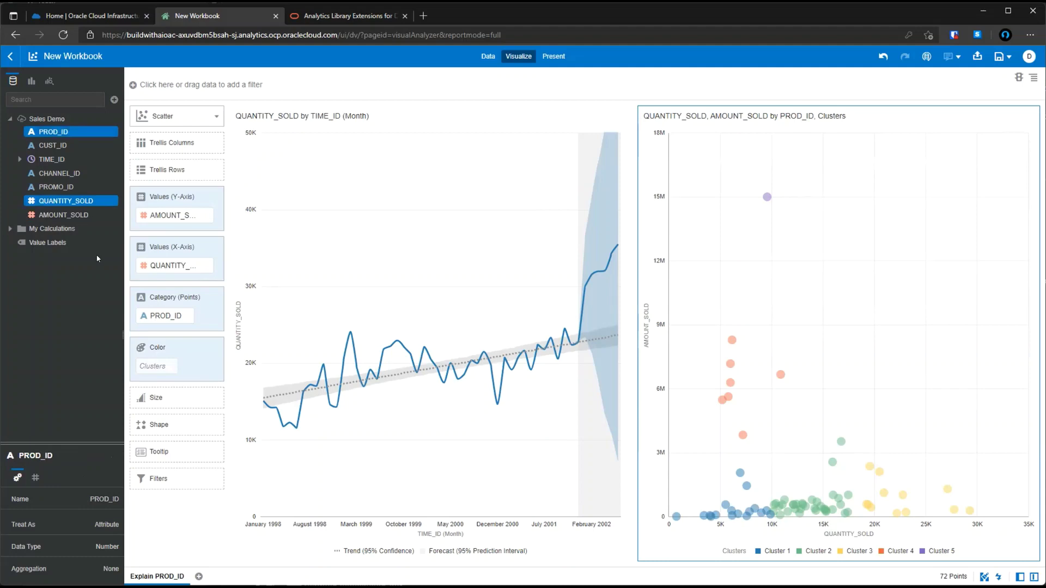
left_click(75, 174, "ctrl")
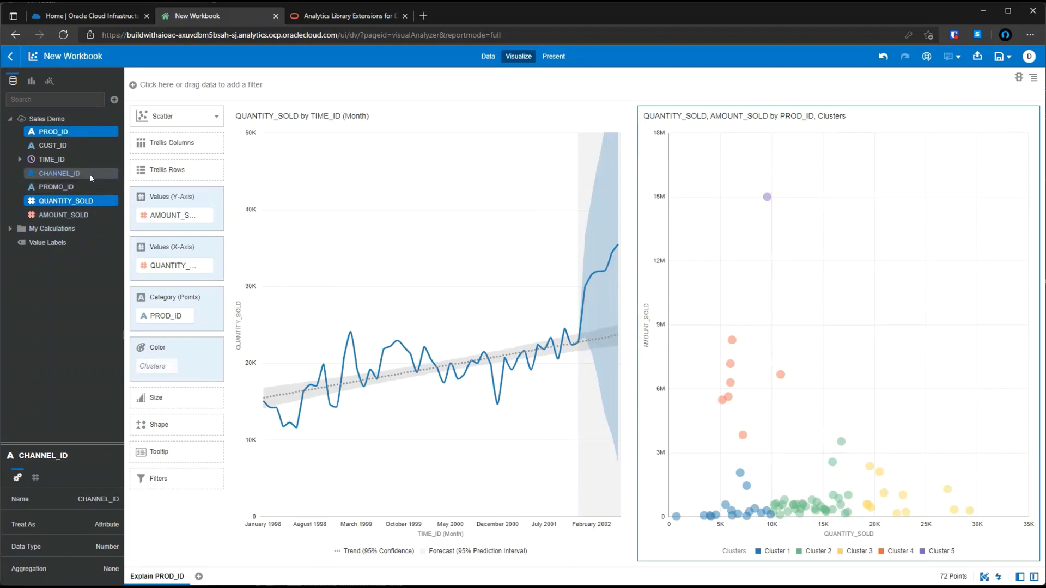
right_click(91, 176)
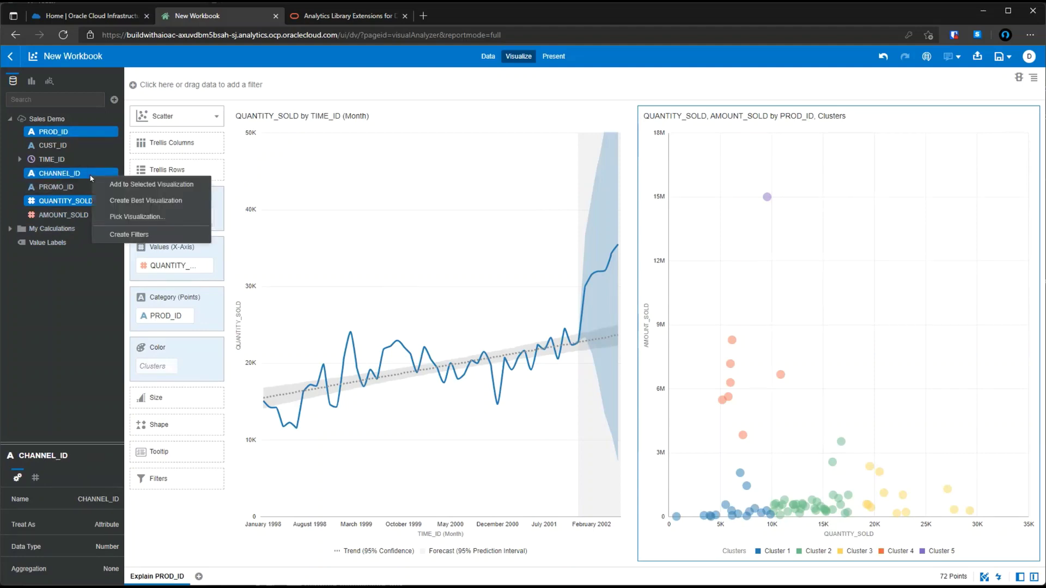
left_click(167, 217)
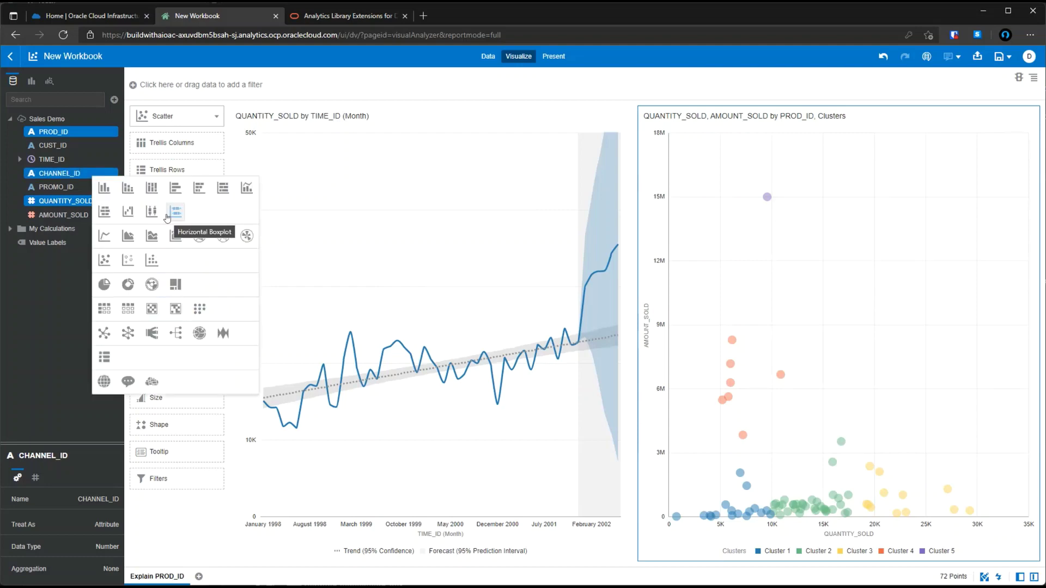
left_click(174, 285)
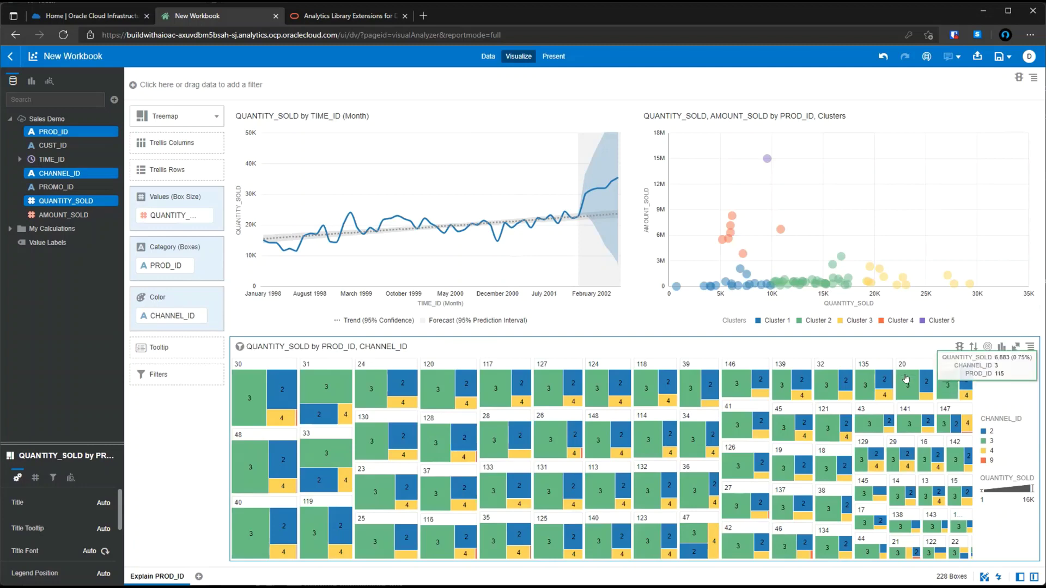
mouse_move(253, 395)
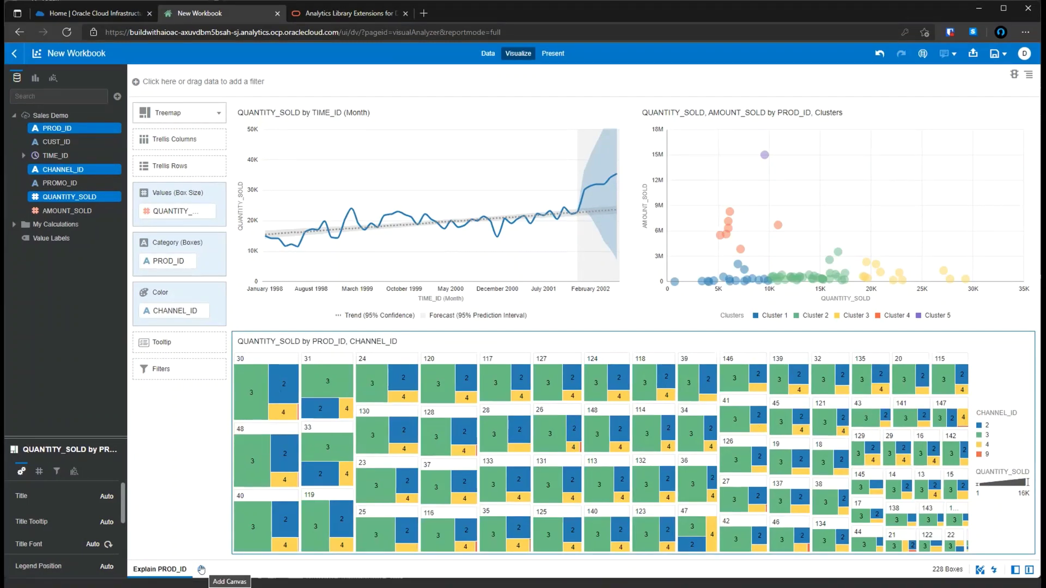
Step: Add a new canvas and create a Waterfall chart of QUANTITY_SOLD by PROD_ID on it
left_click(201, 570)
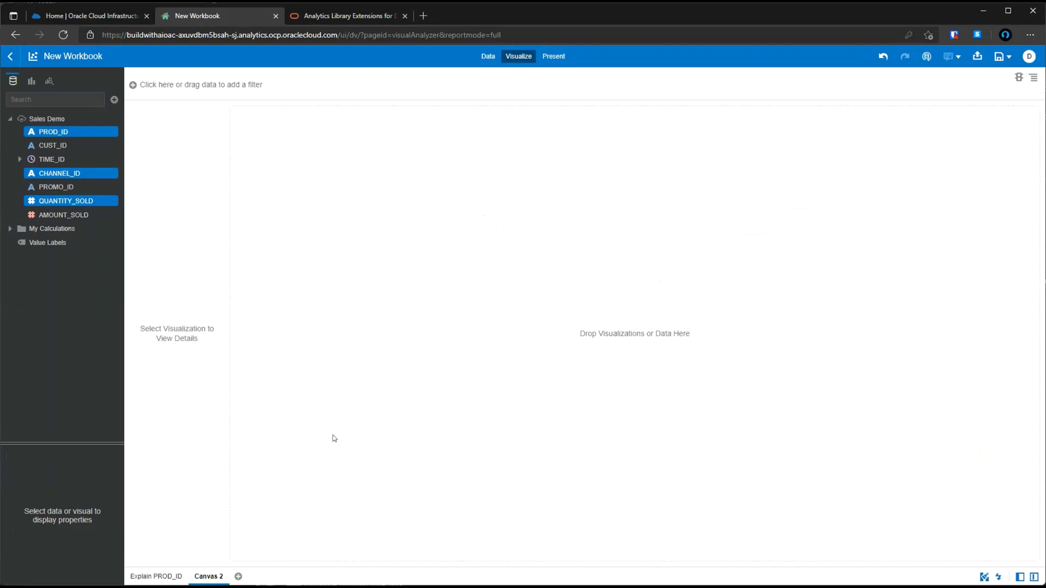
left_click(79, 204)
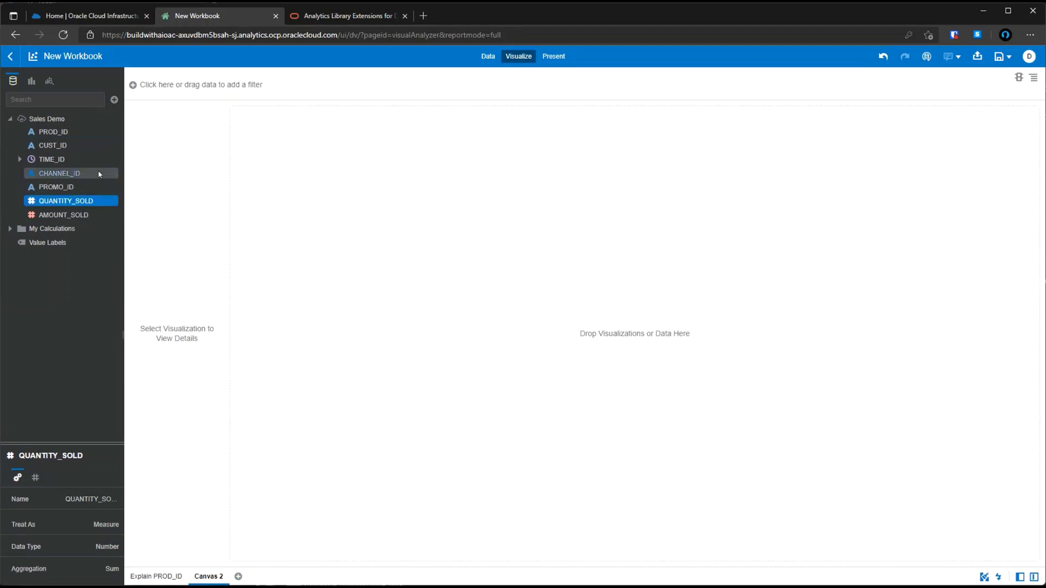
left_click(84, 135)
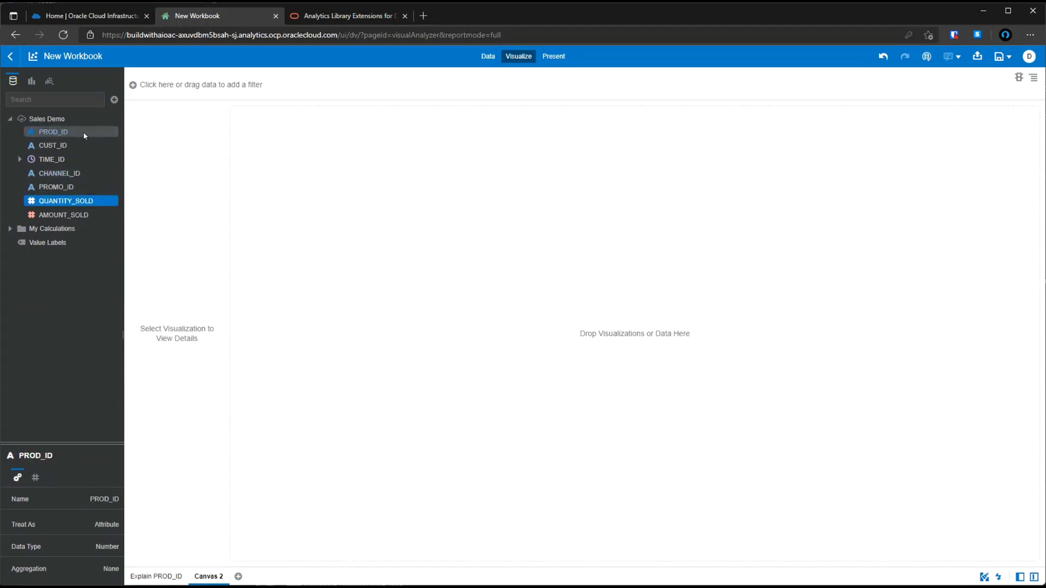
right_click(71, 131)
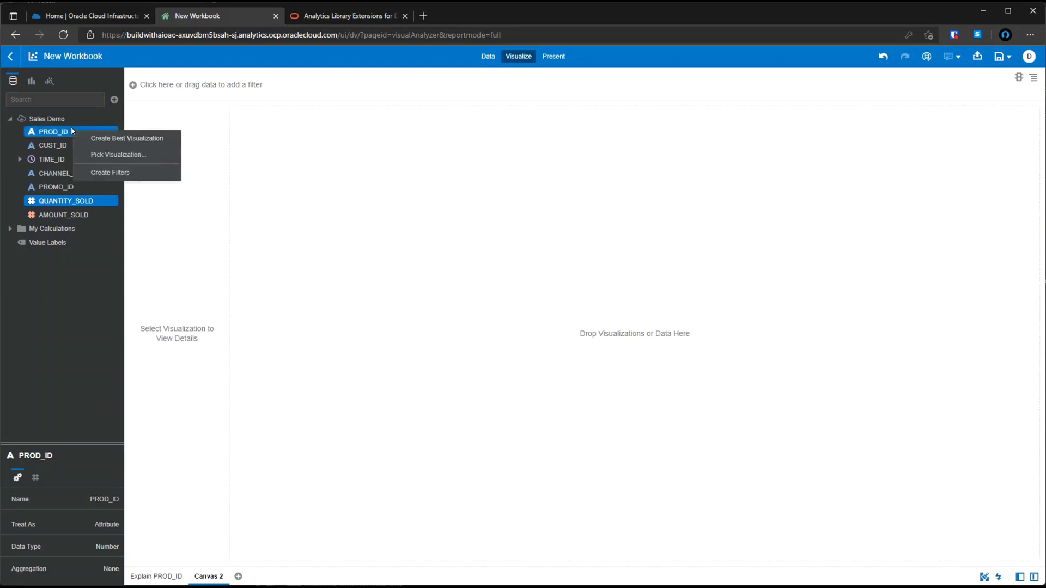
left_click(119, 155)
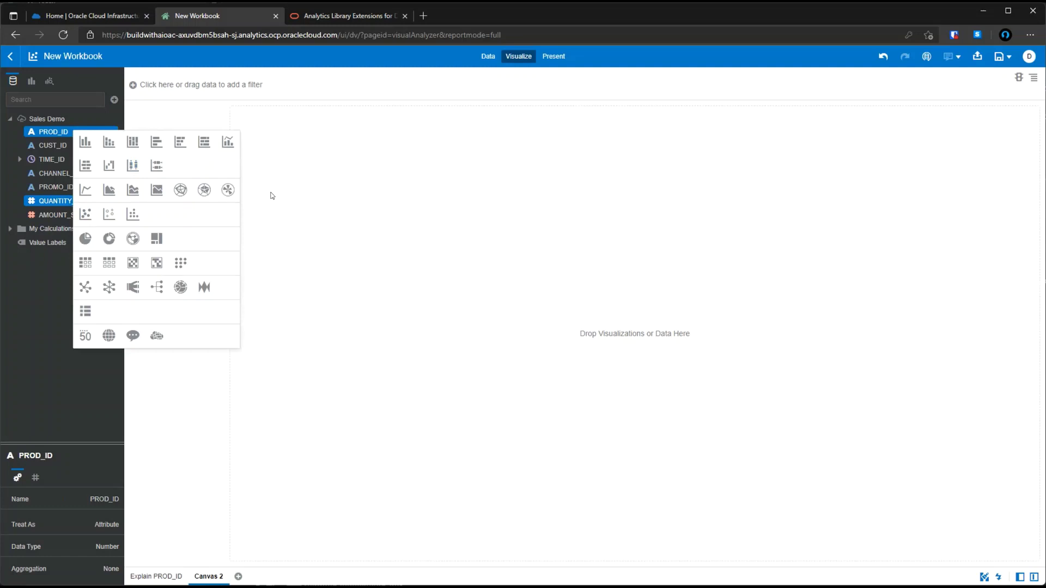
left_click(110, 167)
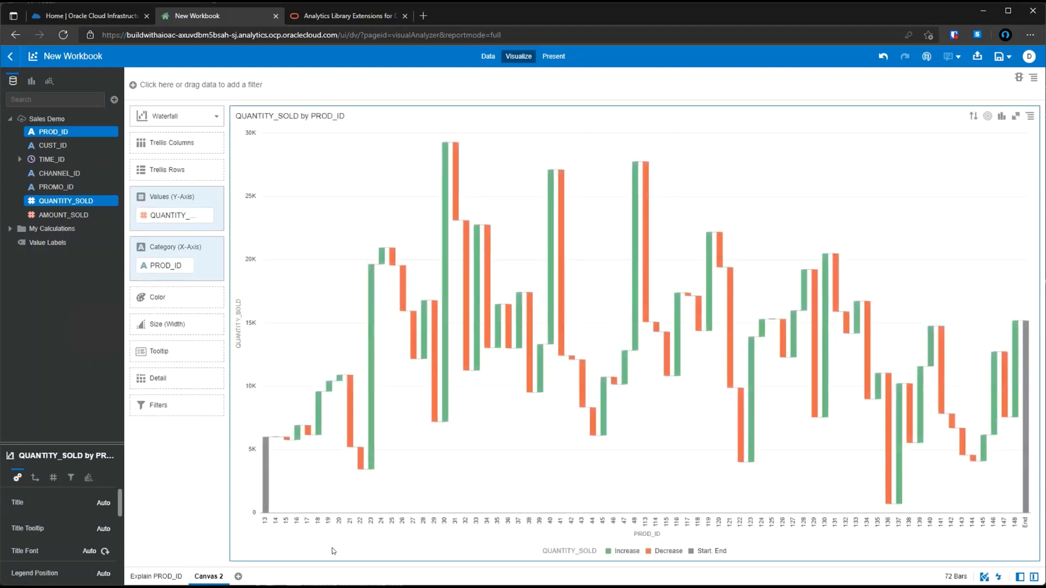
mouse_move(264, 478)
mouse_move(1026, 457)
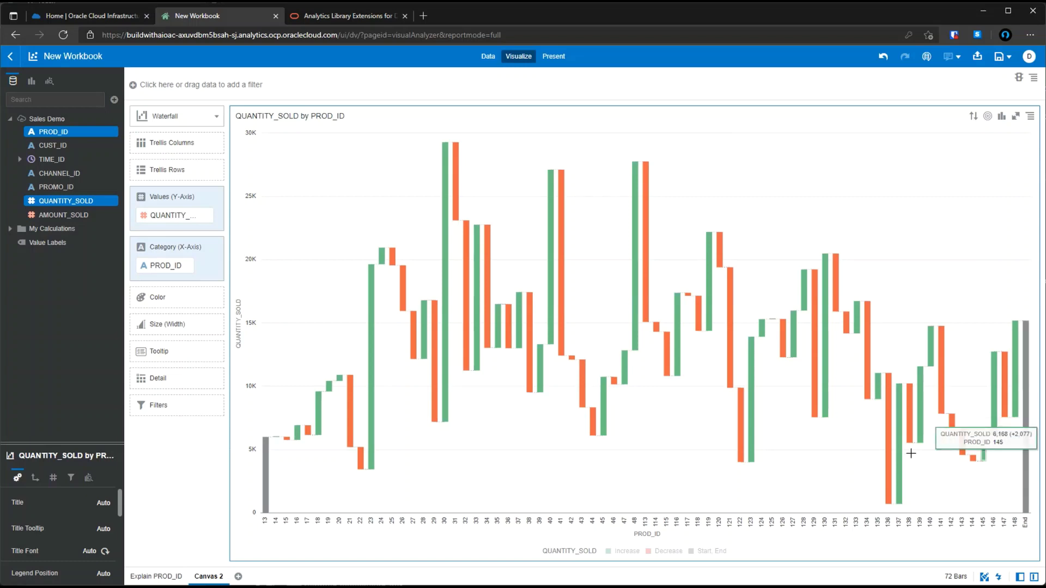
mouse_move(885, 464)
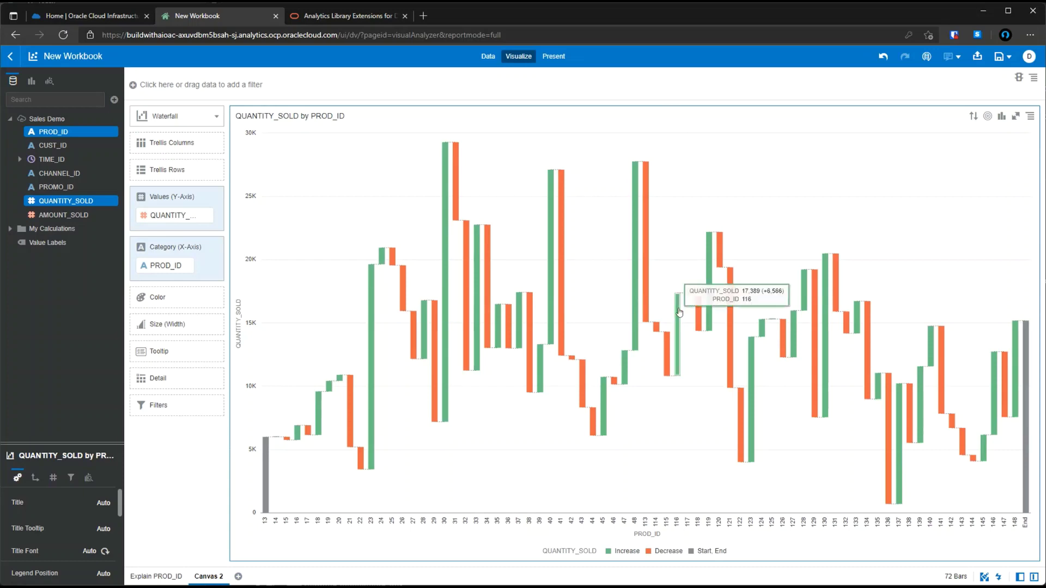
mouse_move(643, 277)
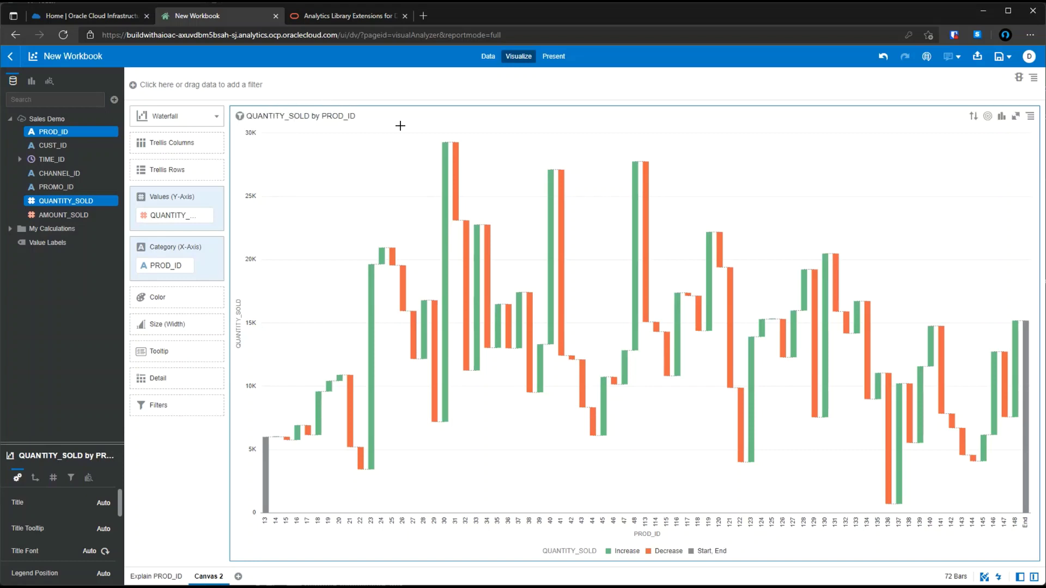
Step: Create the best visualization from QUANTITY_SOLD, TIME_ID and CHANNEL_ID beside the waterfall chart
left_click(49, 200)
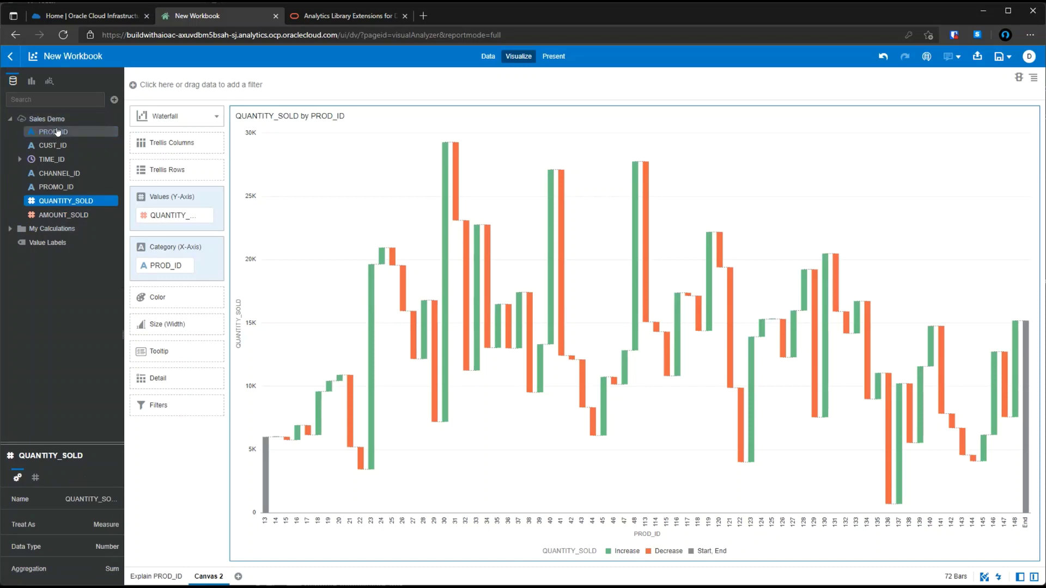
left_click(58, 158, "ctrl")
left_click(66, 175, "ctrl")
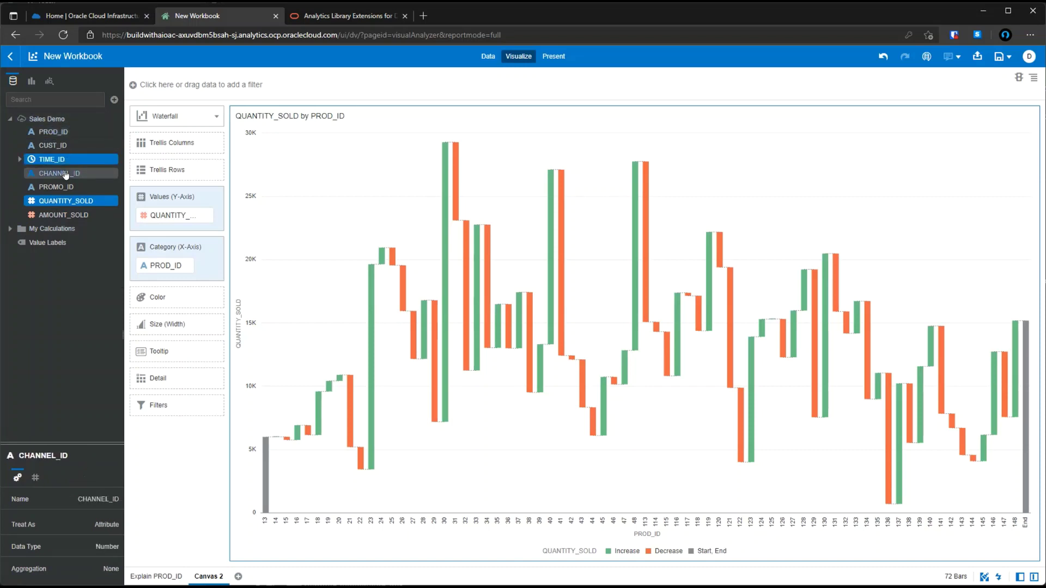
right_click(66, 174)
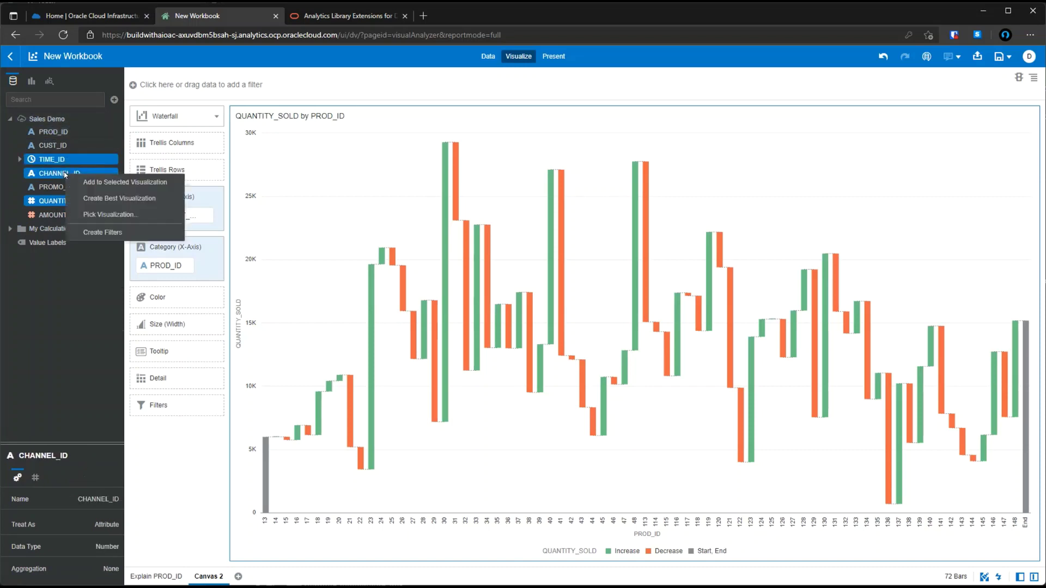
left_click(116, 200)
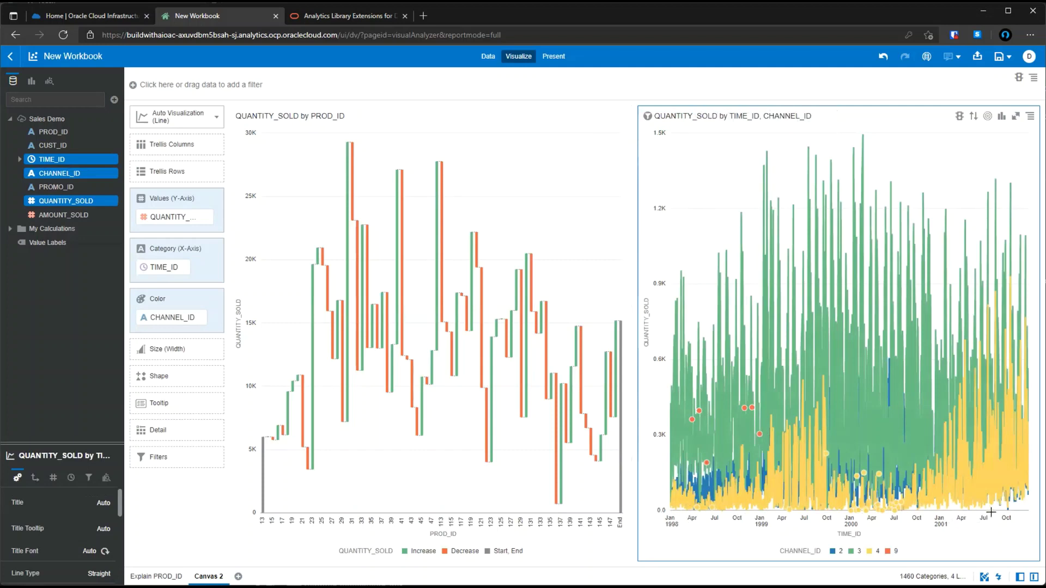
Step: Change the line chart of QUANTITY_SOLD by TIME_ID and CHANNEL_ID to a Language Narrative visualization
mouse_move(946, 356)
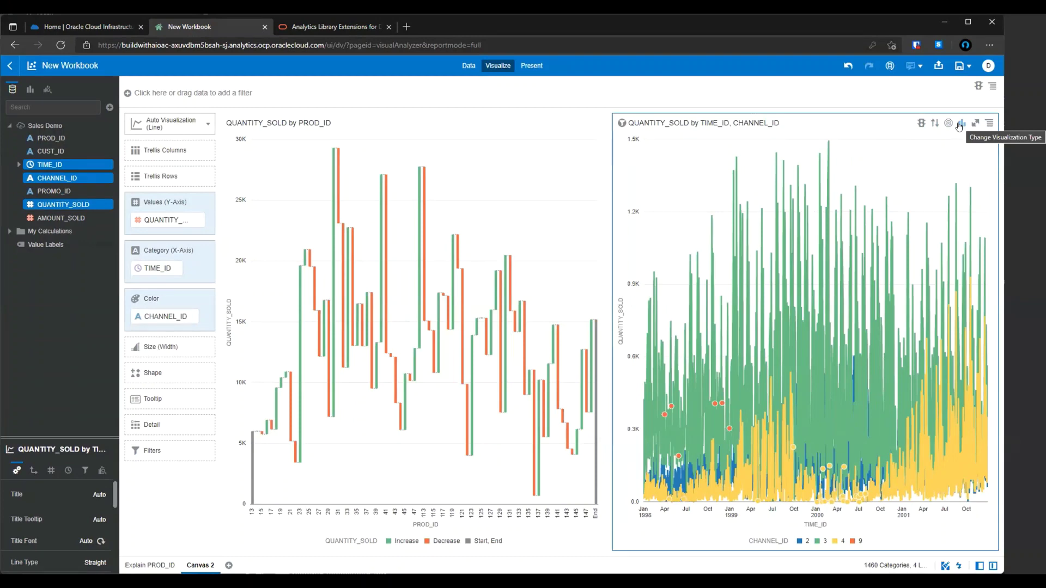
left_click(960, 124)
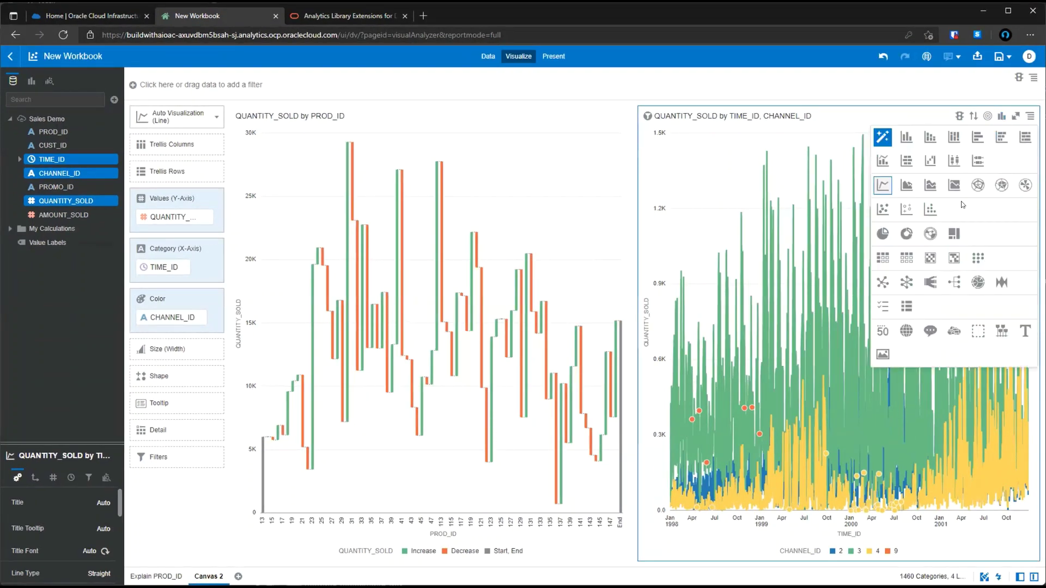
left_click(929, 330)
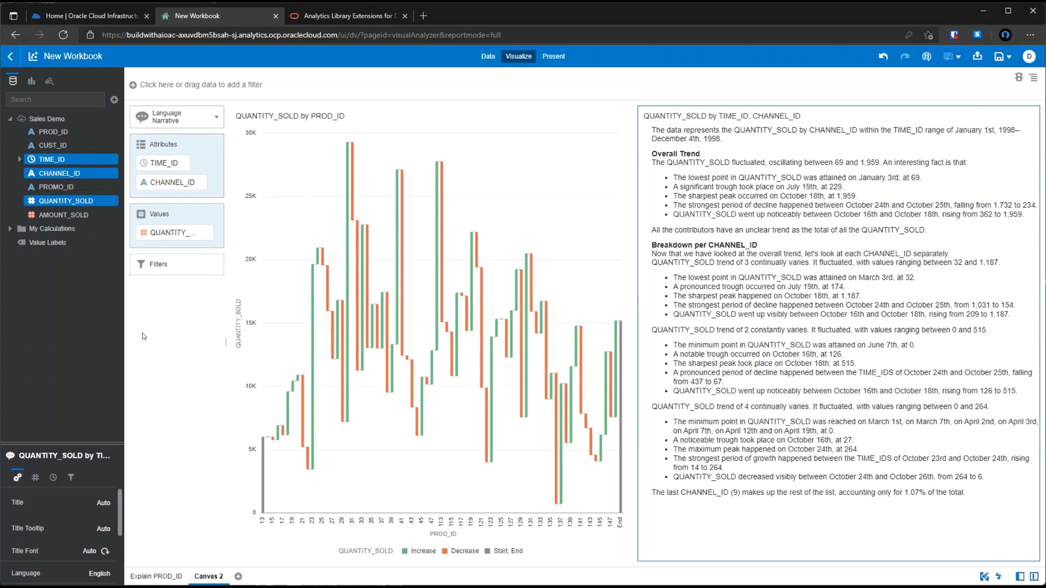
left_click(214, 118)
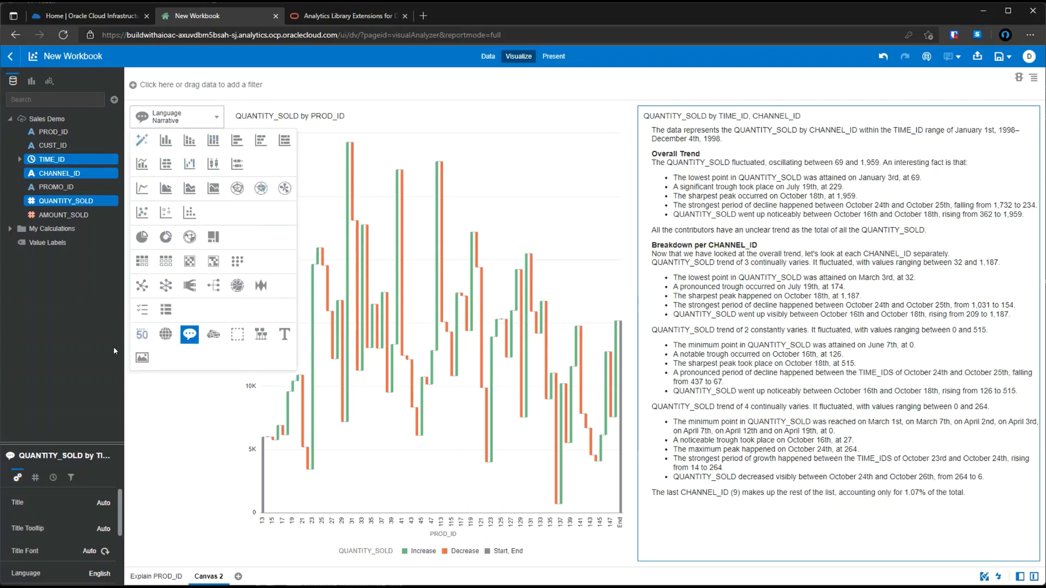
left_click(169, 397)
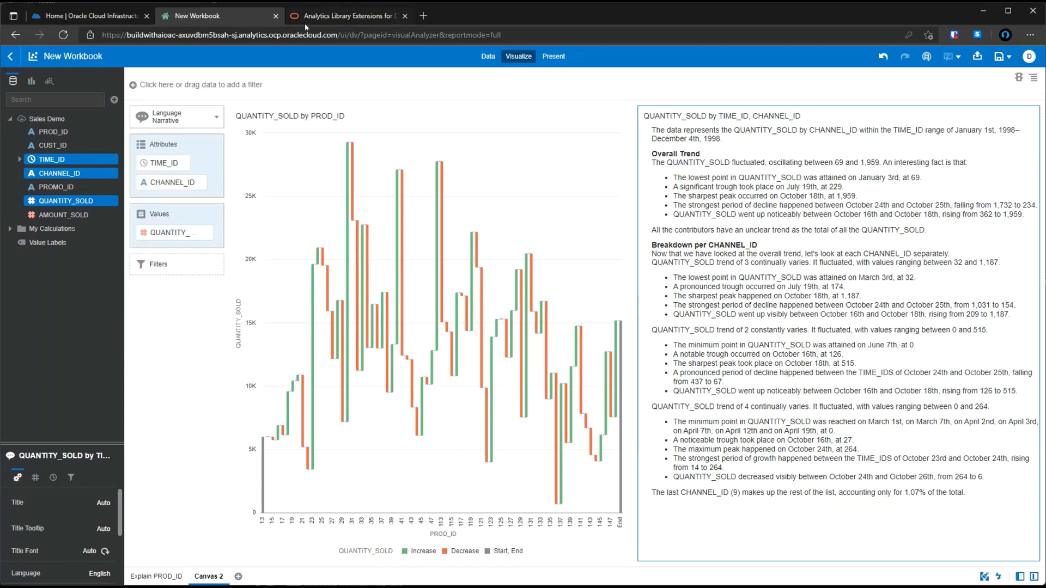
Step: Switch to the Oracle Analytics Extensions Library page and look through the available custom visualization plugins
left_click(333, 16)
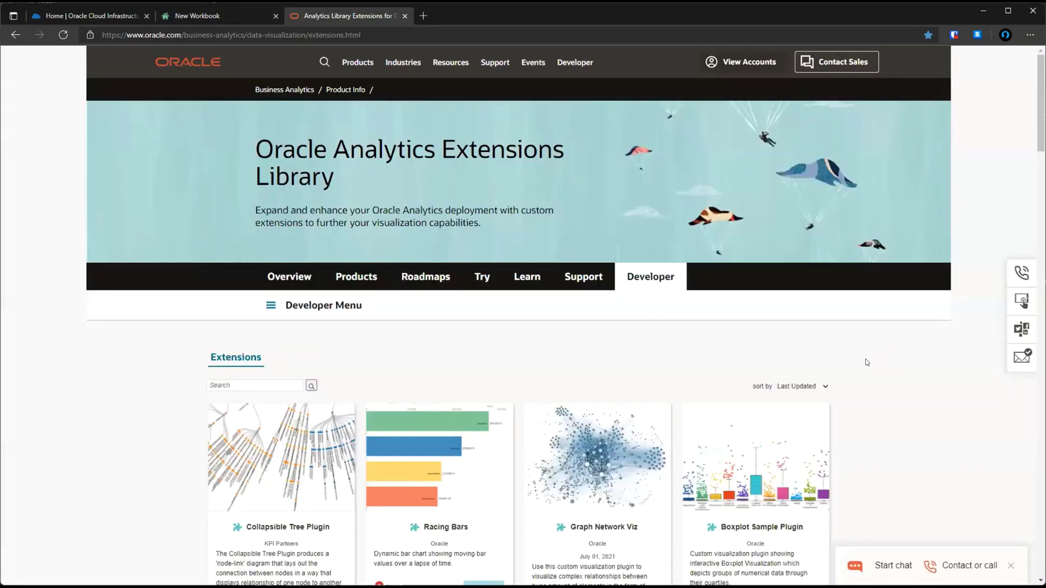
scroll(865, 363, "down", 1)
scroll(865, 362, "down", 3)
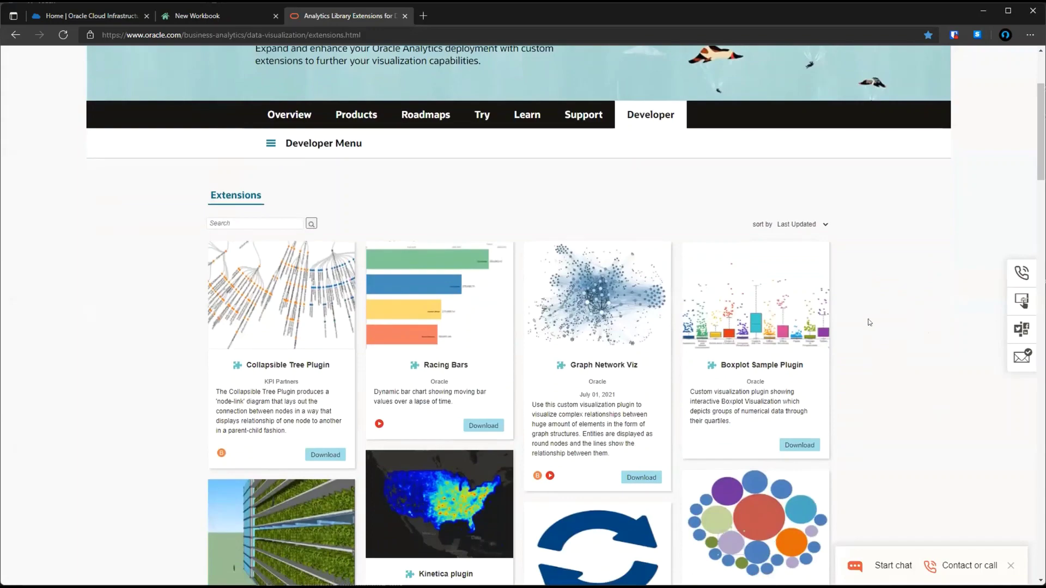
scroll(878, 342, "down", 4)
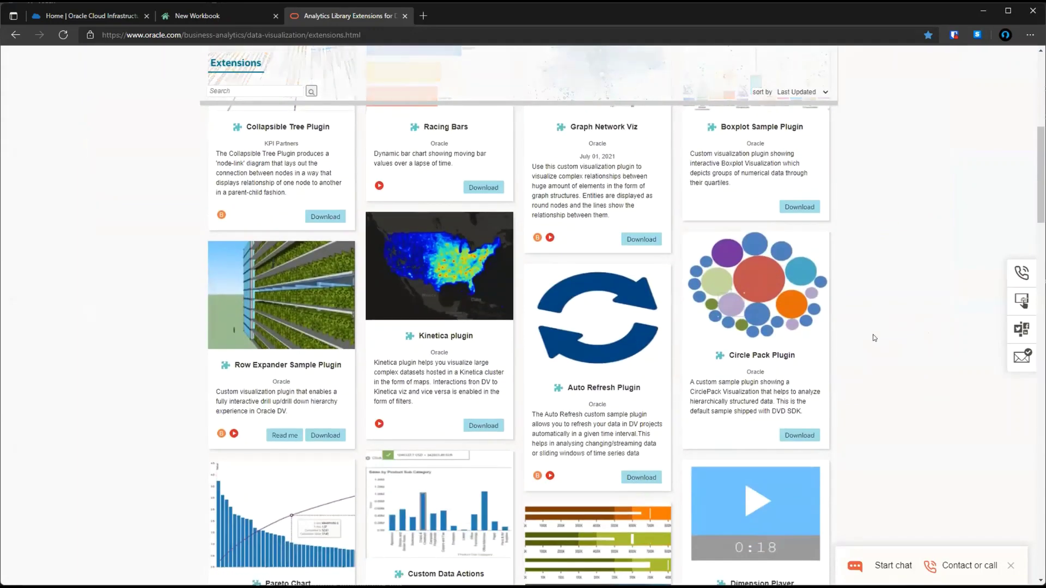
scroll(874, 337, "down", 3)
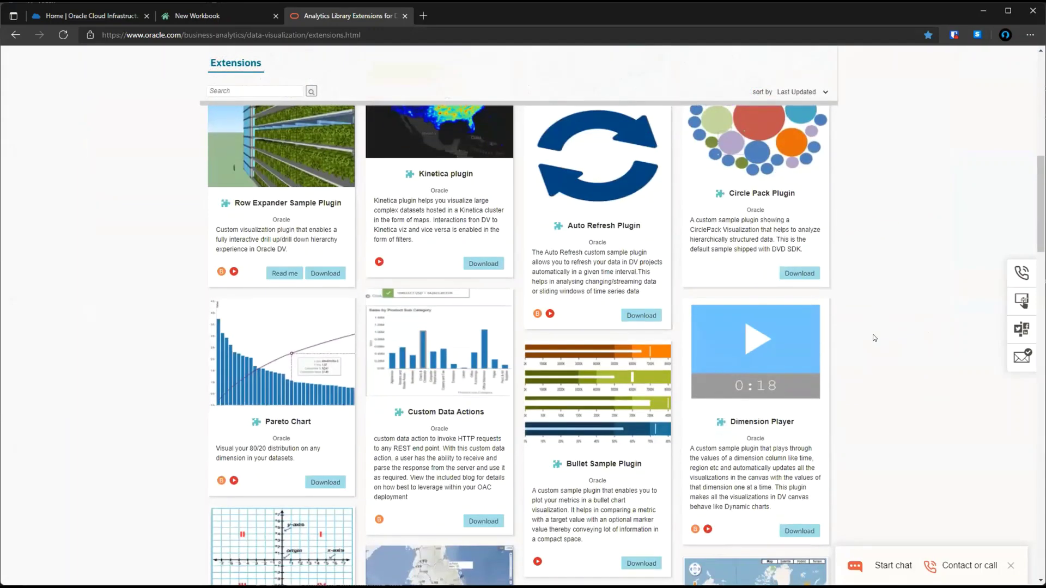
scroll(874, 338, "down", 3)
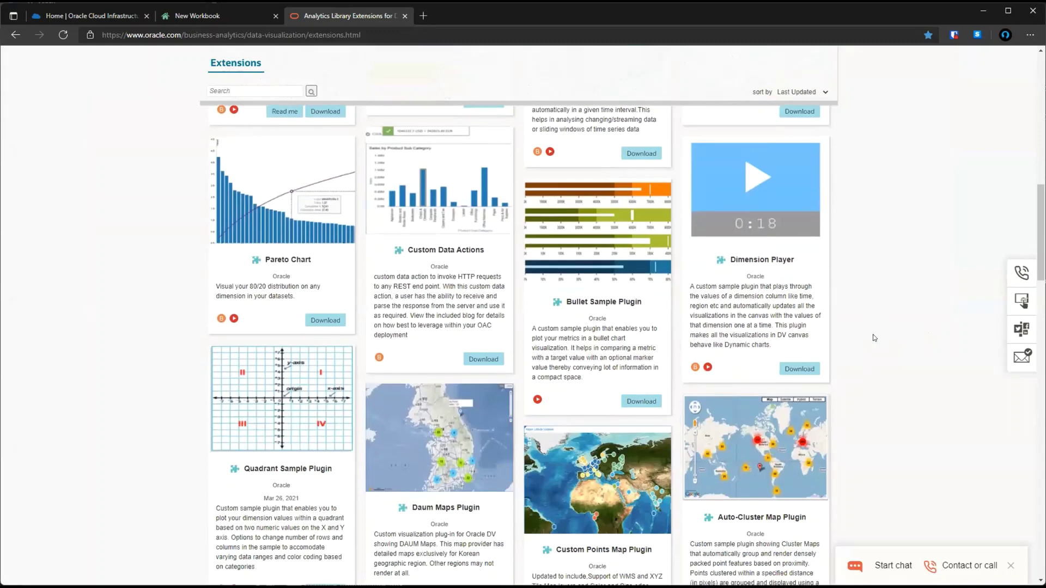
scroll(874, 338, "down", 7)
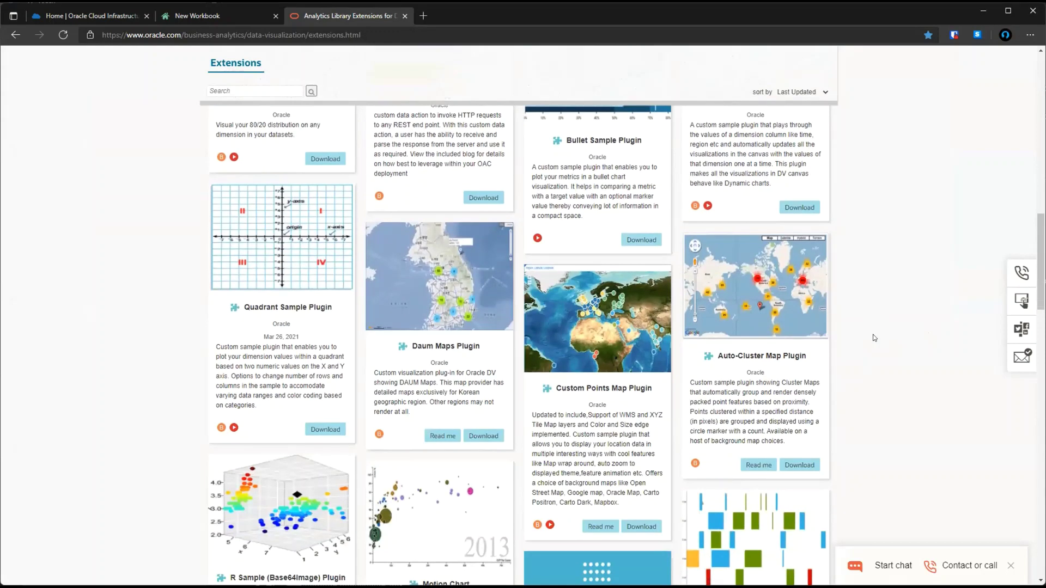
scroll(874, 338, "down", 7)
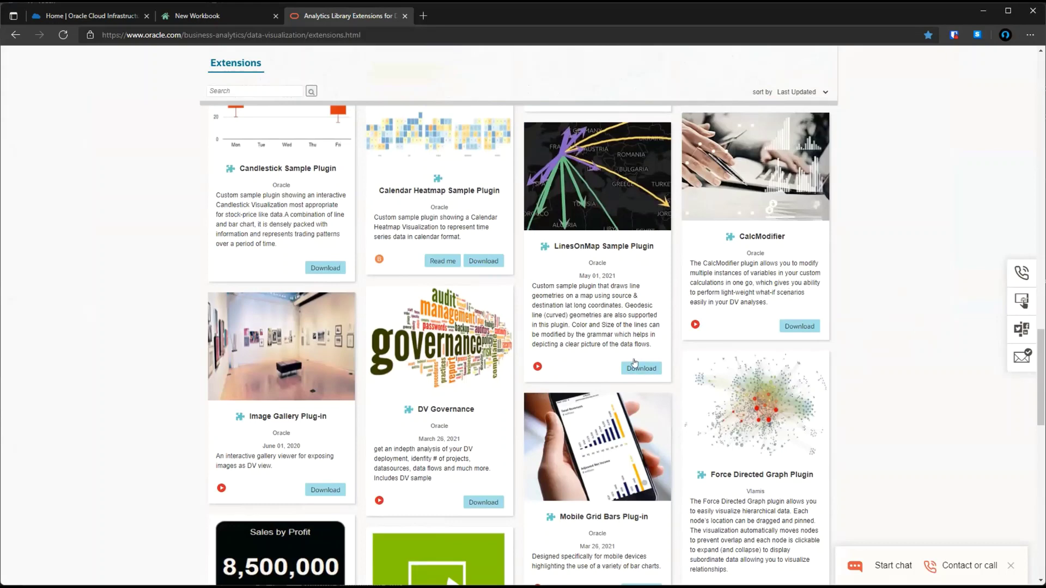
Step: Return to the workbook in Oracle Analytics and close it without saving the changes
left_click(175, 15)
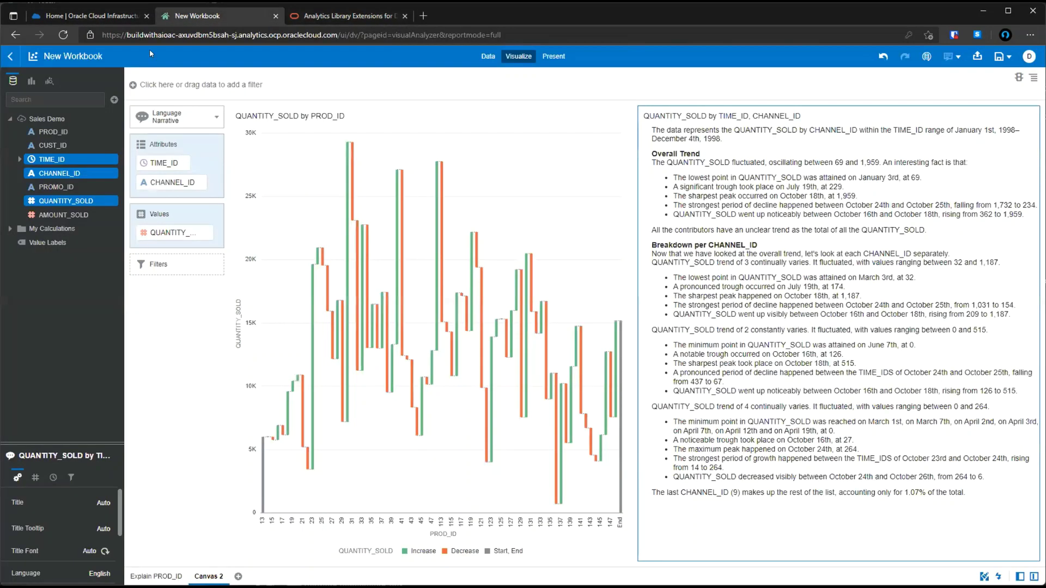
left_click(8, 58)
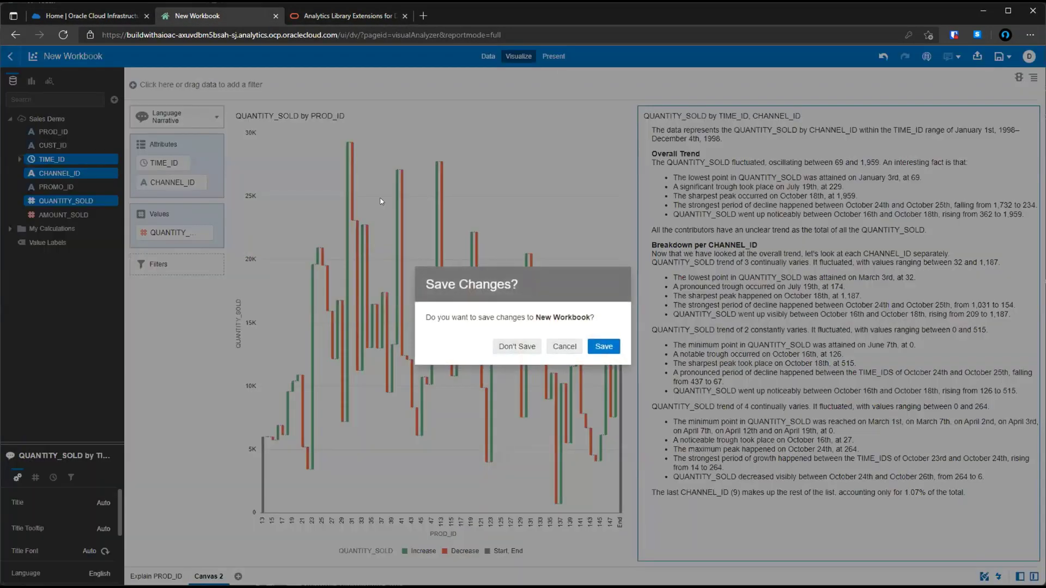
left_click(517, 346)
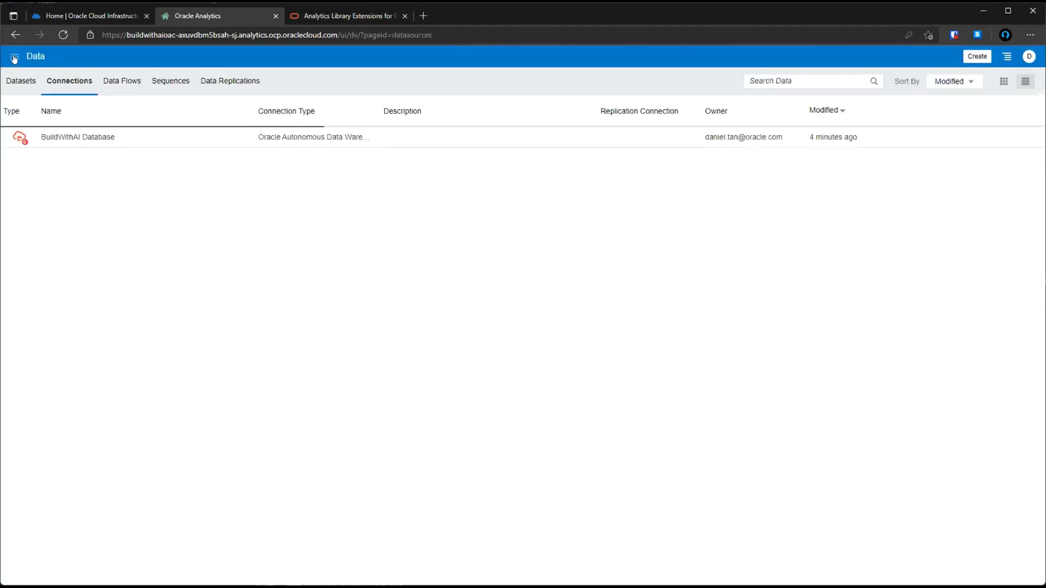
Step: Open the Extensions page of the Console to view where custom extensions are uploaded
left_click(15, 58)
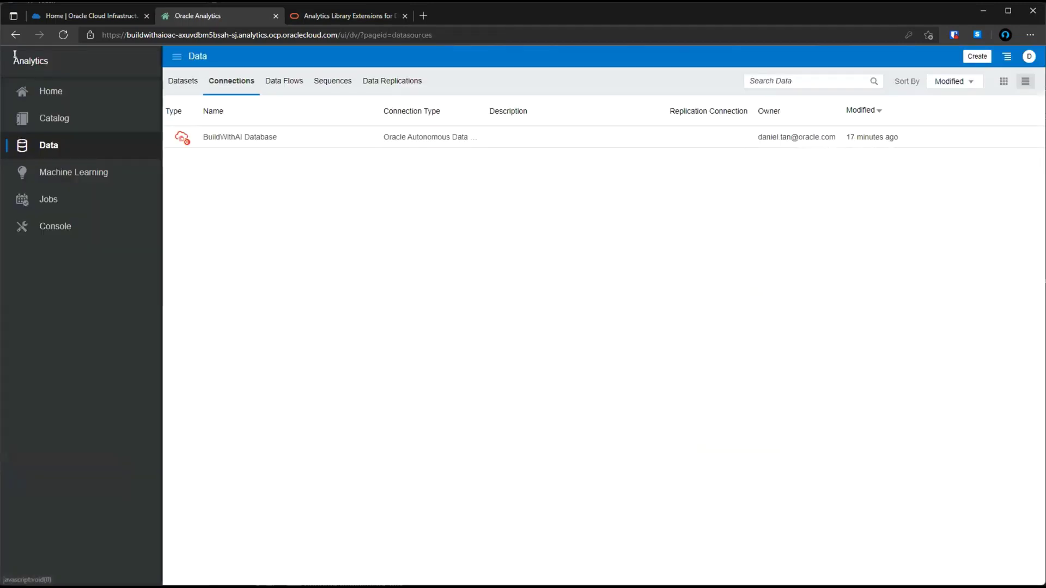
left_click(60, 225)
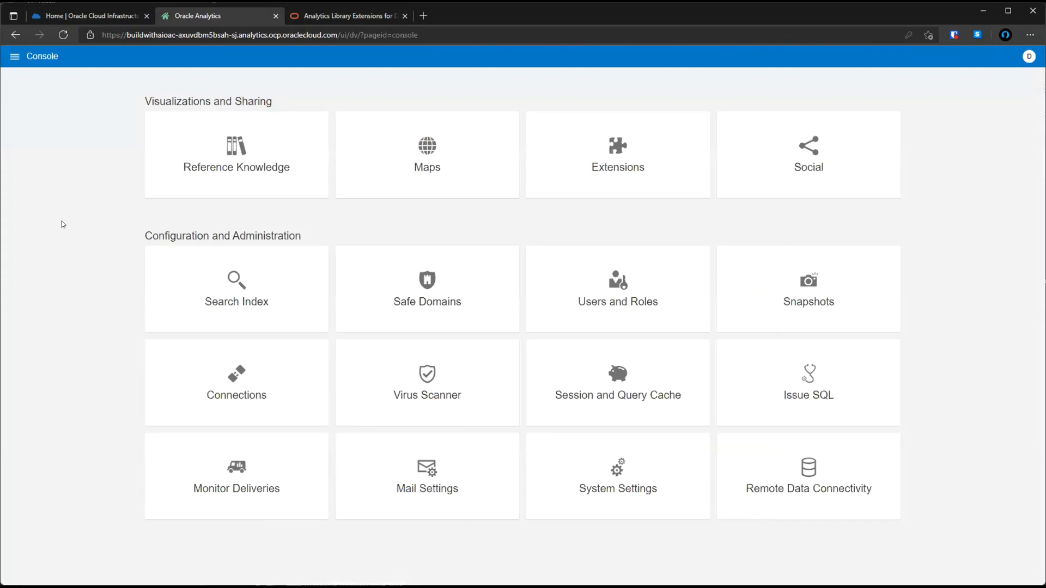
left_click(573, 150)
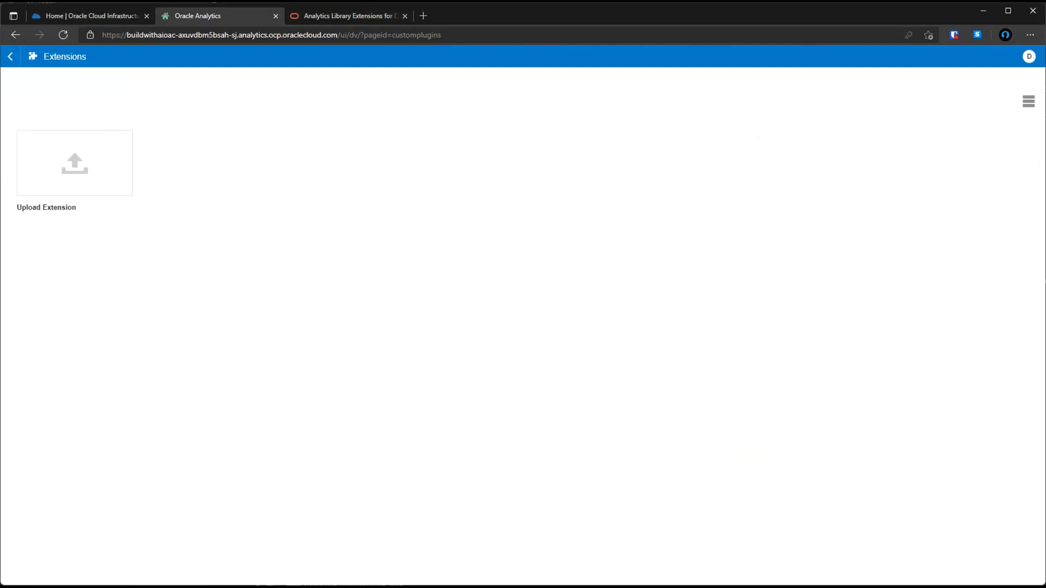
Step: Leave the Extensions page and go to the Oracle Analytics home page
left_click(9, 56)
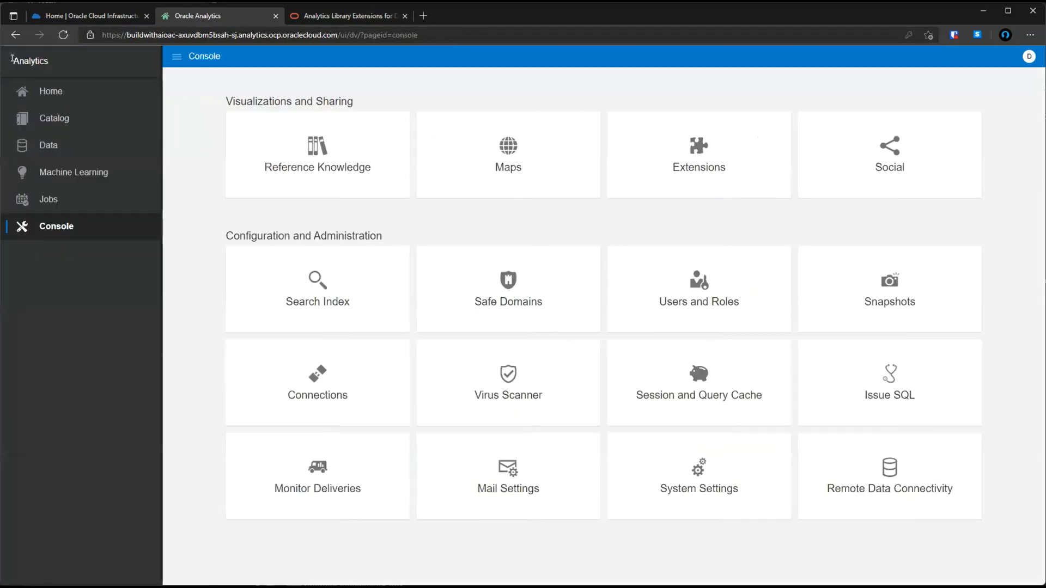
left_click(45, 91)
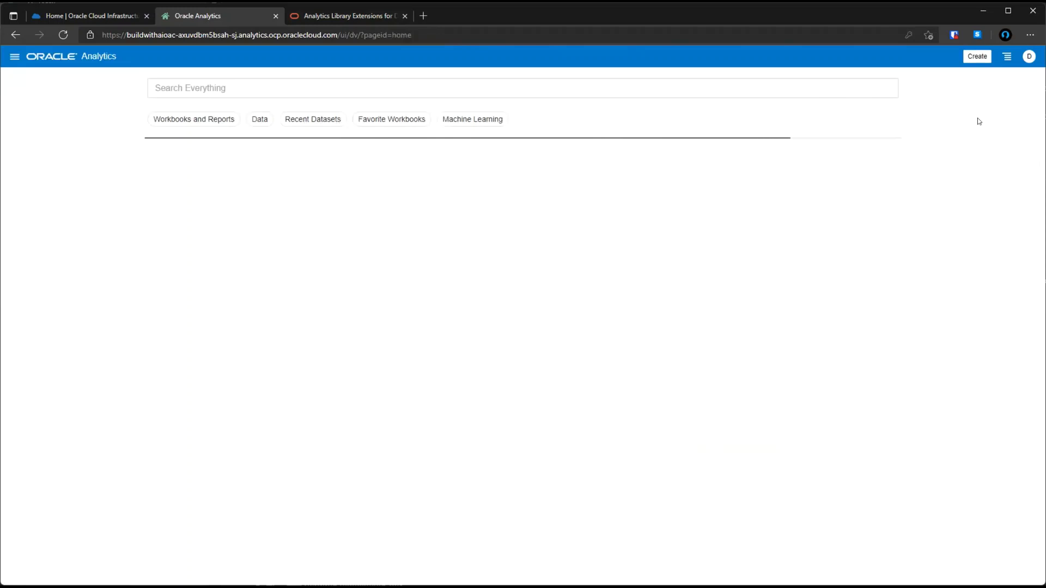